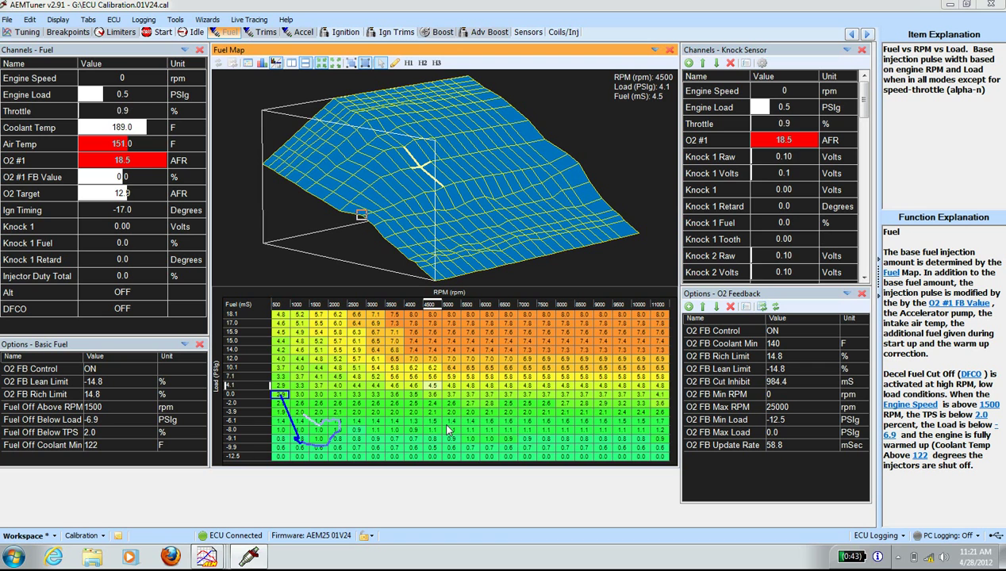
- Set the Boost WG Base Duty cells at loads from 4.1 down to -12.5 PSIg, across all RPM columns, to 85.2%
{"action": "left_click", "coordinate": [428, 32]}
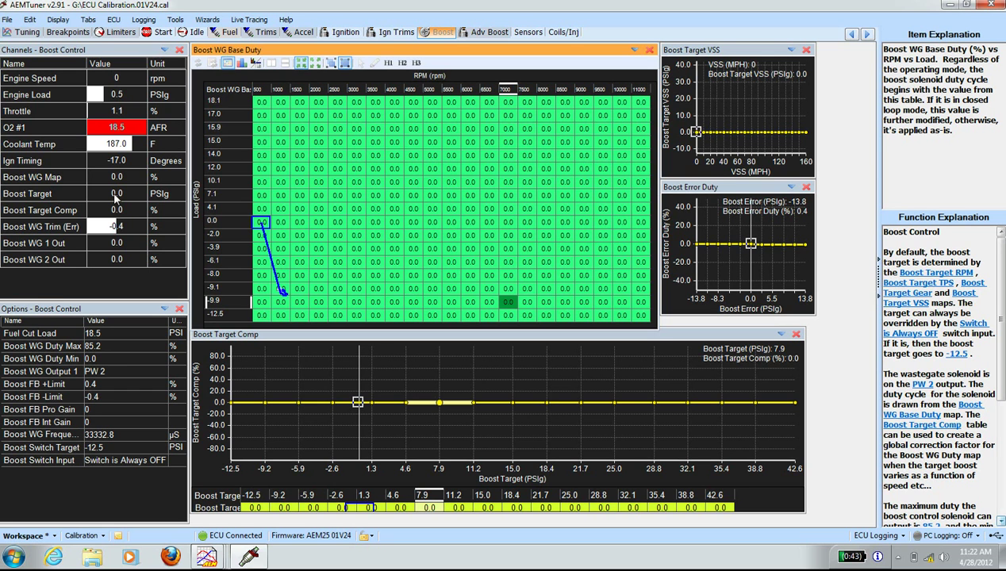
{"action": "left_click_drag", "start_coordinate": [261, 208], "coordinate": [686, 354]}
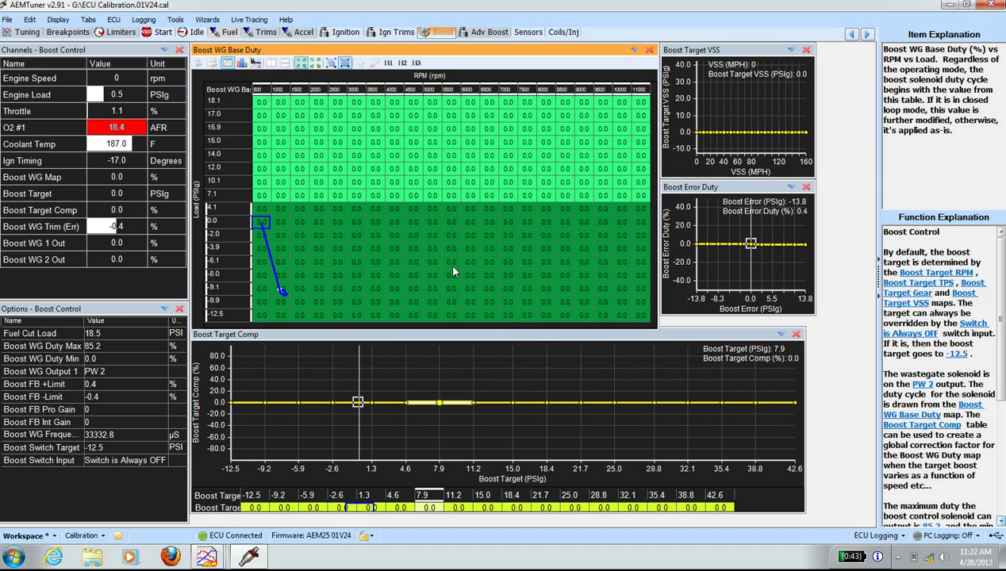
{"action": "right_click", "coordinate": [403, 262]}
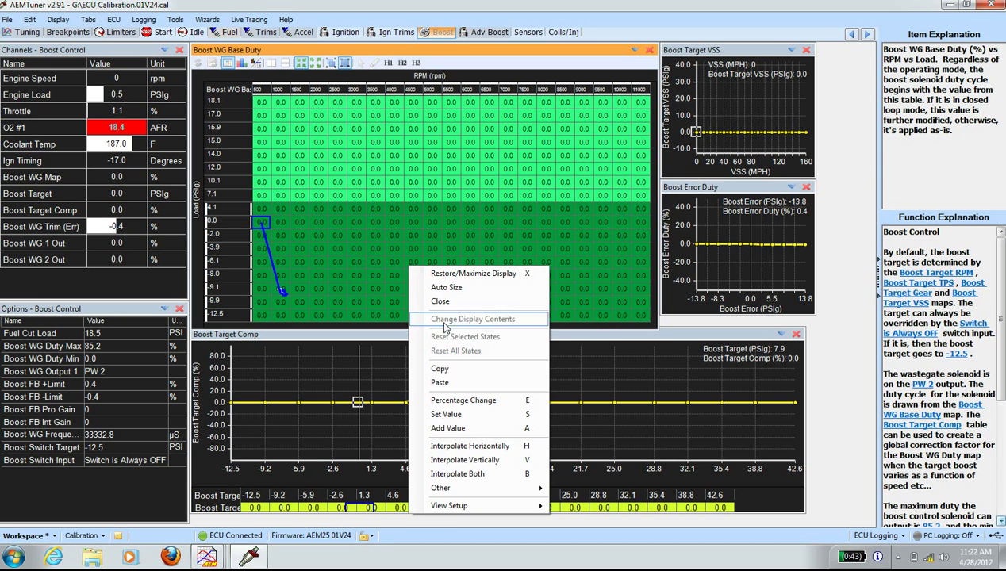
{"action": "left_click", "coordinate": [459, 415]}
{"action": "type", "text": "85.2"}
{"action": "key", "text": "Return"}
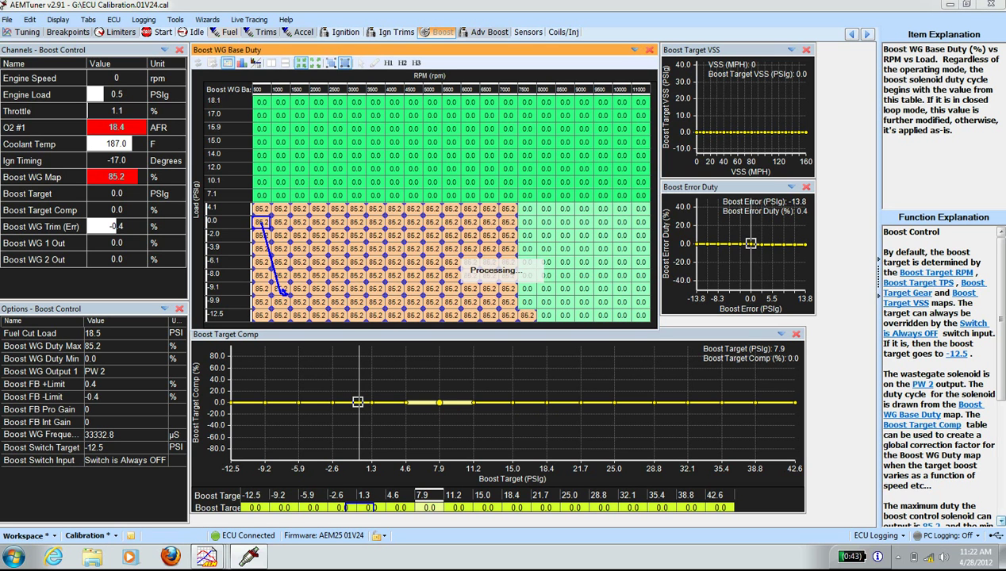
- Save the calibration under its existing file name
{"action": "key", "text": "alt+f"}
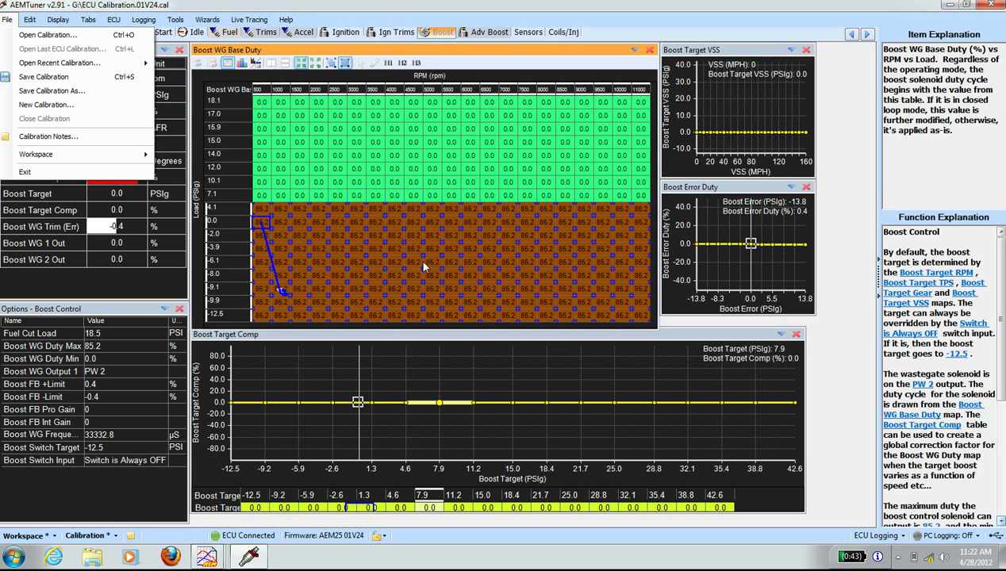
{"action": "key", "text": "Down"}
{"action": "key", "text": "Down"}
{"action": "key", "text": "Down"}
{"action": "key", "text": "Return"}
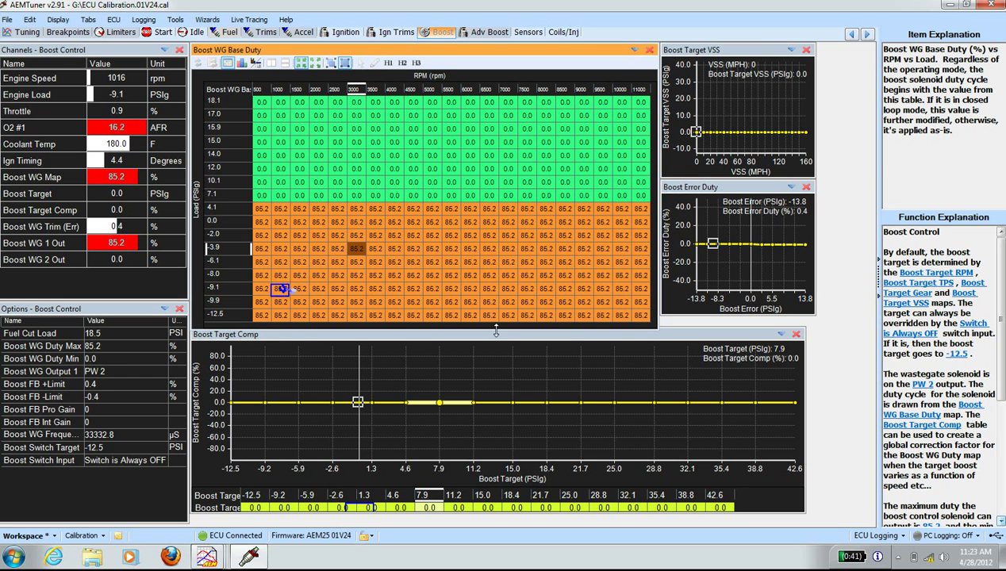
- Show the fuel tuning page and start PC logging
{"action": "left_click", "coordinate": [228, 32]}
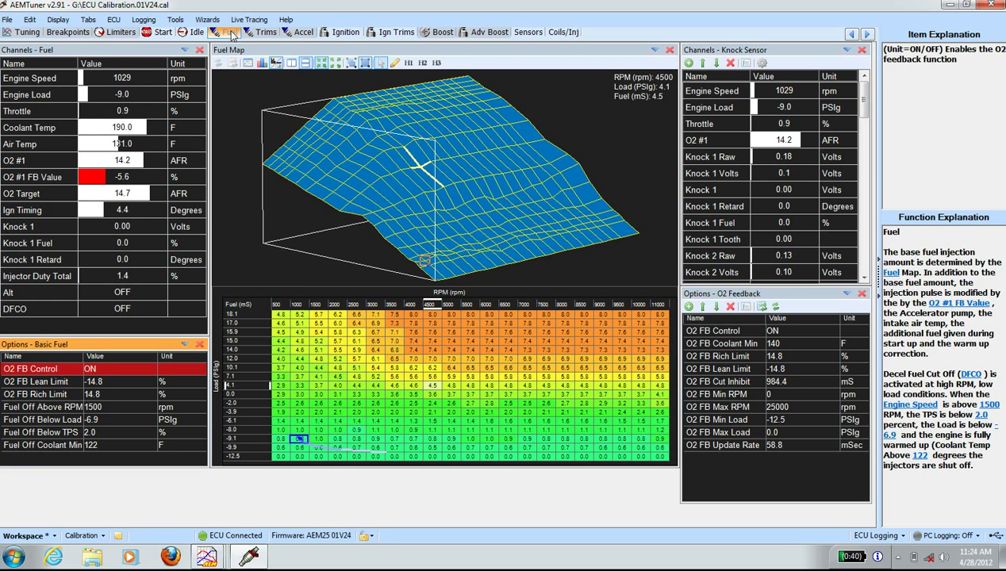
{"action": "left_click", "coordinate": [145, 20]}
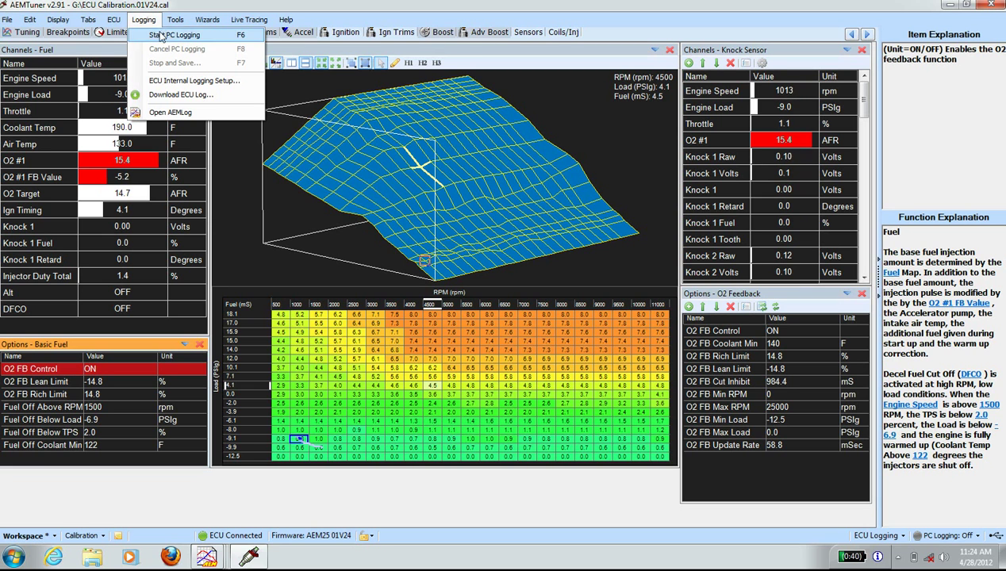
{"action": "left_click", "coordinate": [163, 35]}
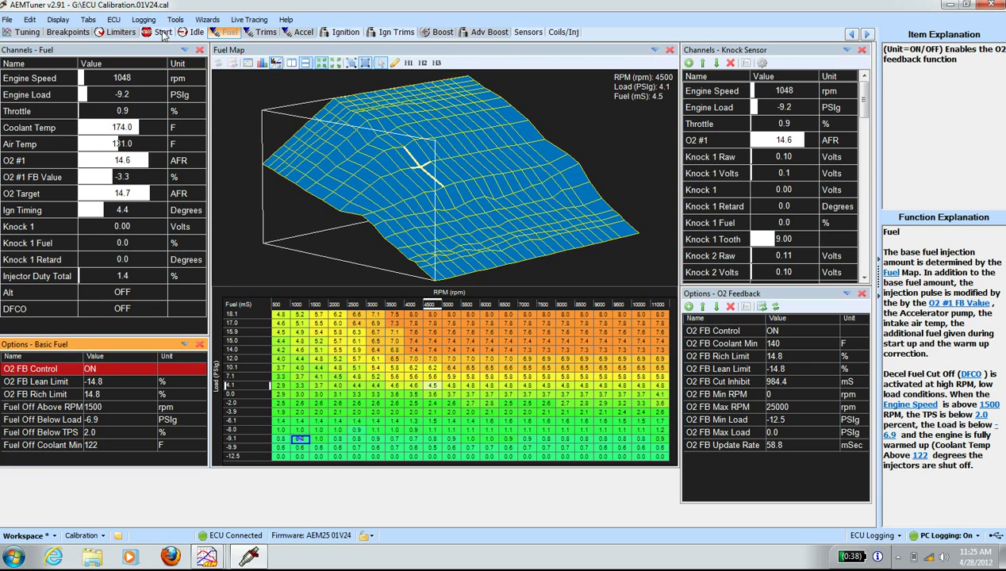
{"action": "left_click", "coordinate": [144, 21]}
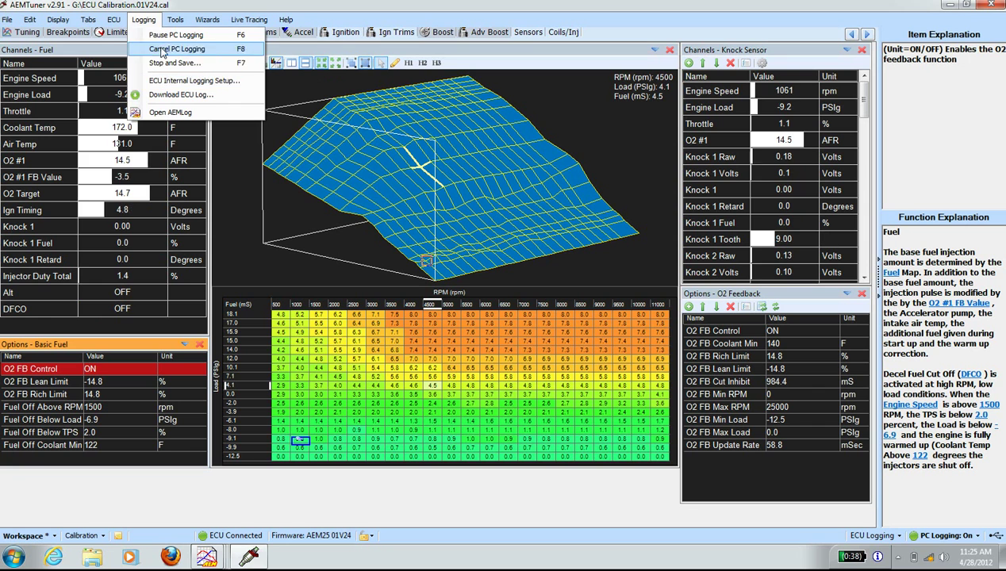
{"action": "left_click", "coordinate": [171, 63]}
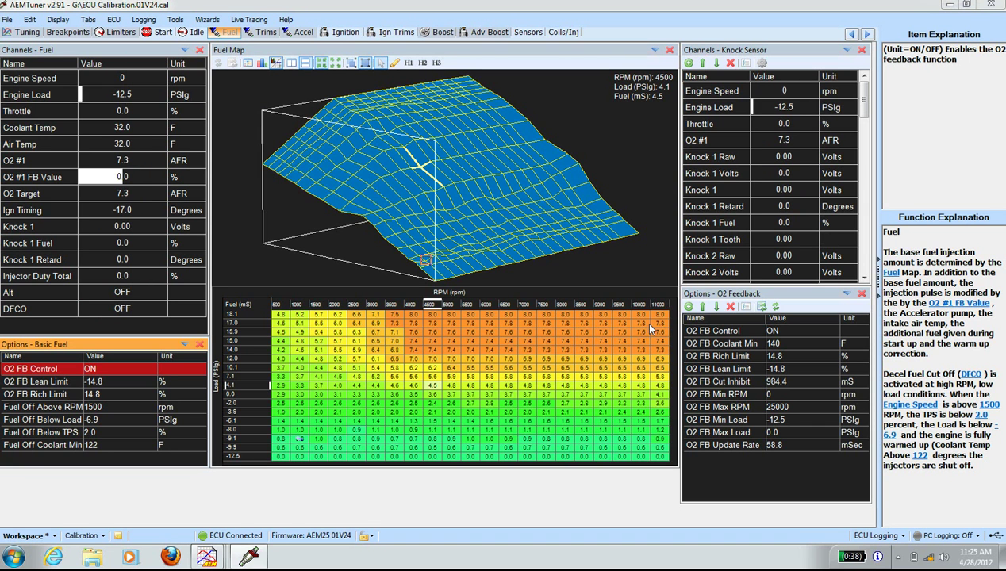
{"action": "left_click", "coordinate": [524, 324]}
{"action": "double_click", "coordinate": [521, 325]}
{"action": "type", "text": "-04-28 1125 PC"}
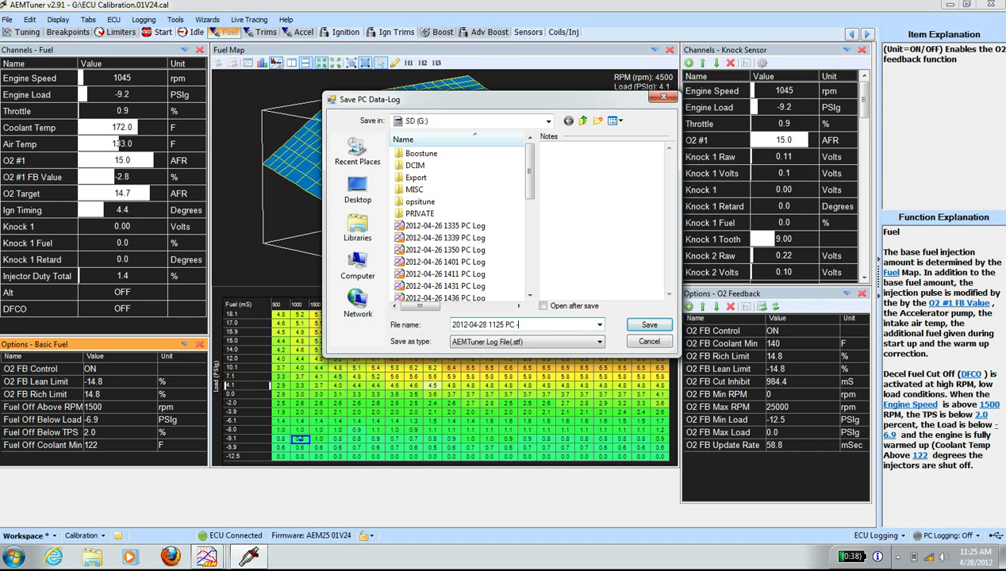
{"action": "type", "text": "4 psi w"}
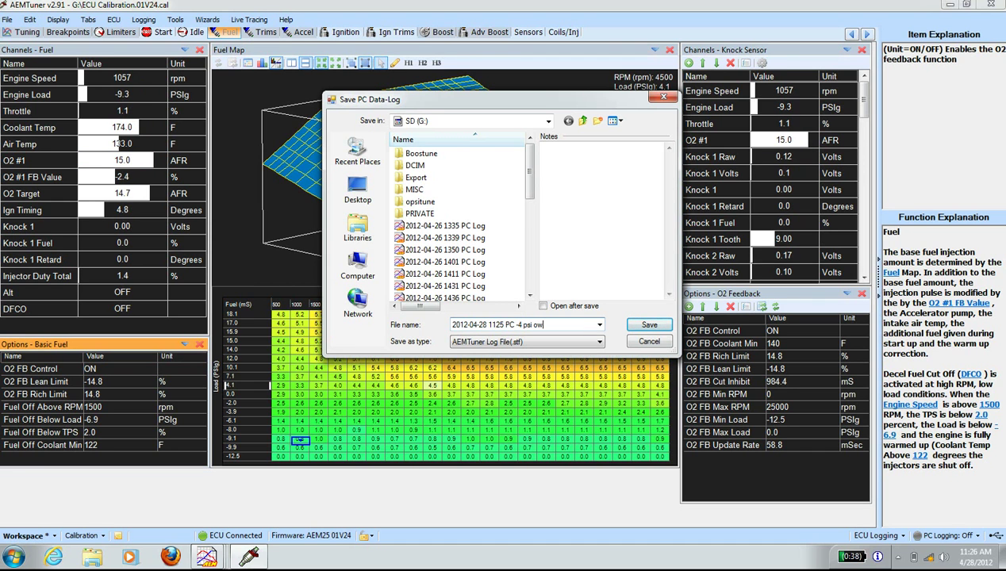
{"action": "key", "text": "Return"}
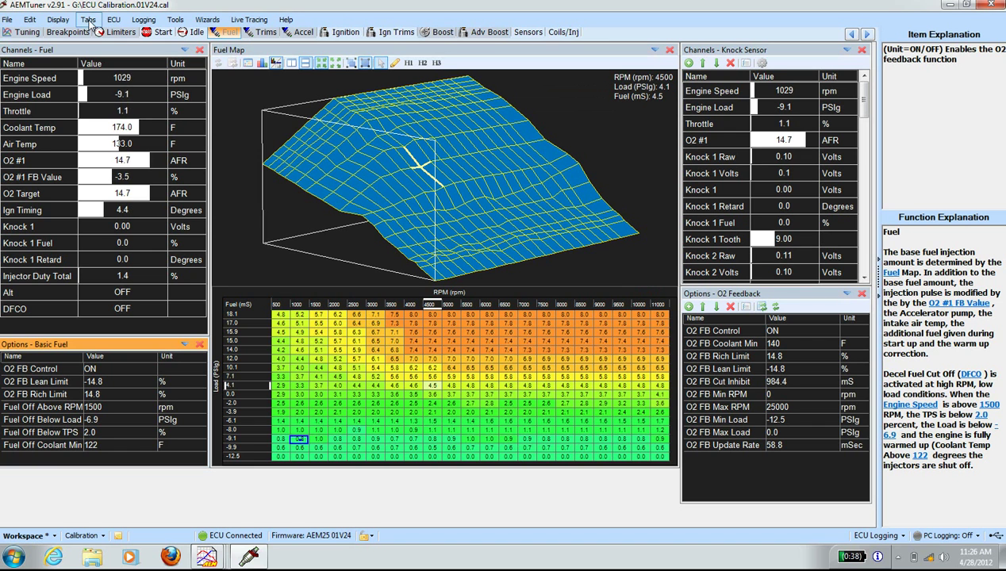
{"action": "left_click", "coordinate": [88, 19]}
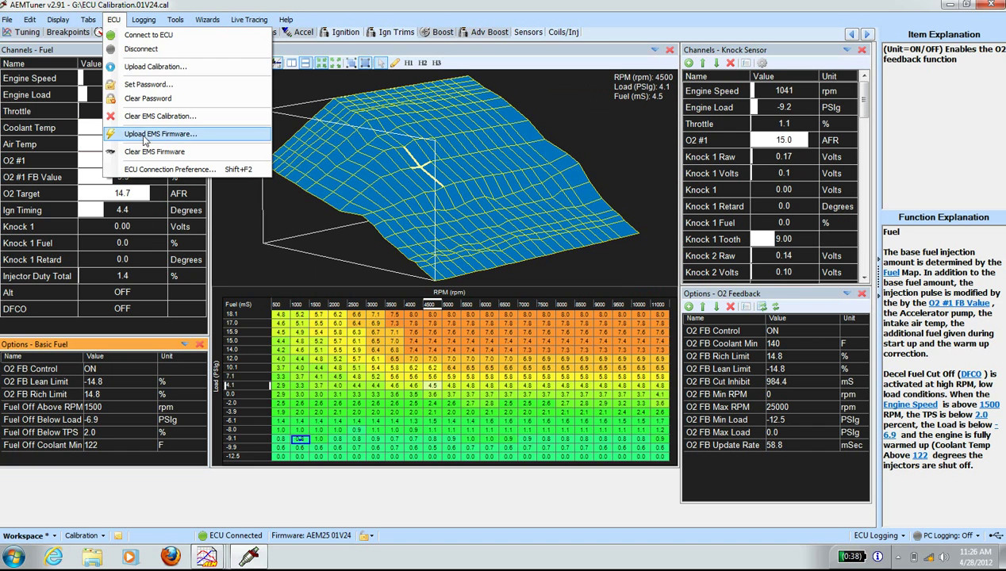
{"action": "left_click", "coordinate": [143, 19]}
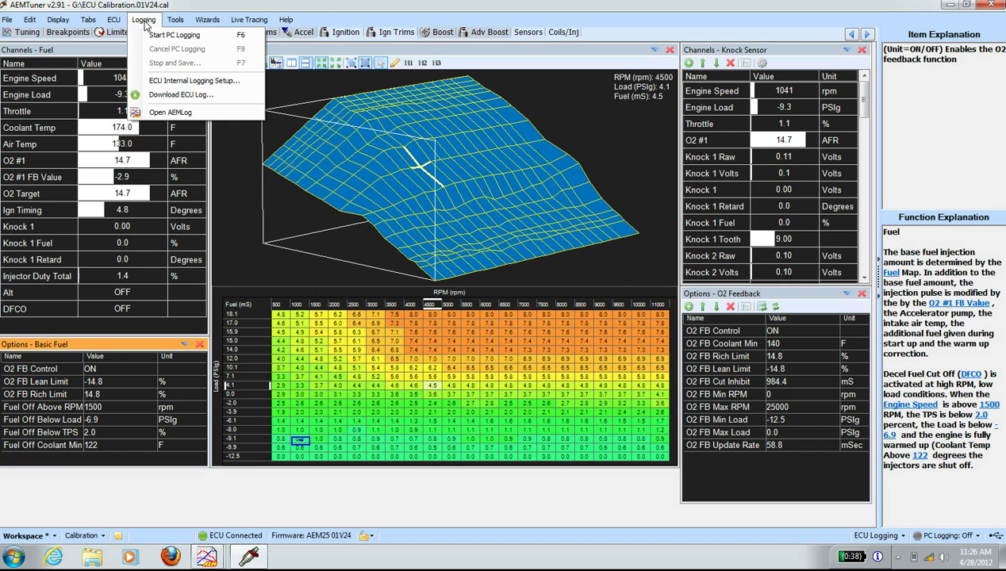
{"action": "left_click", "coordinate": [170, 112]}
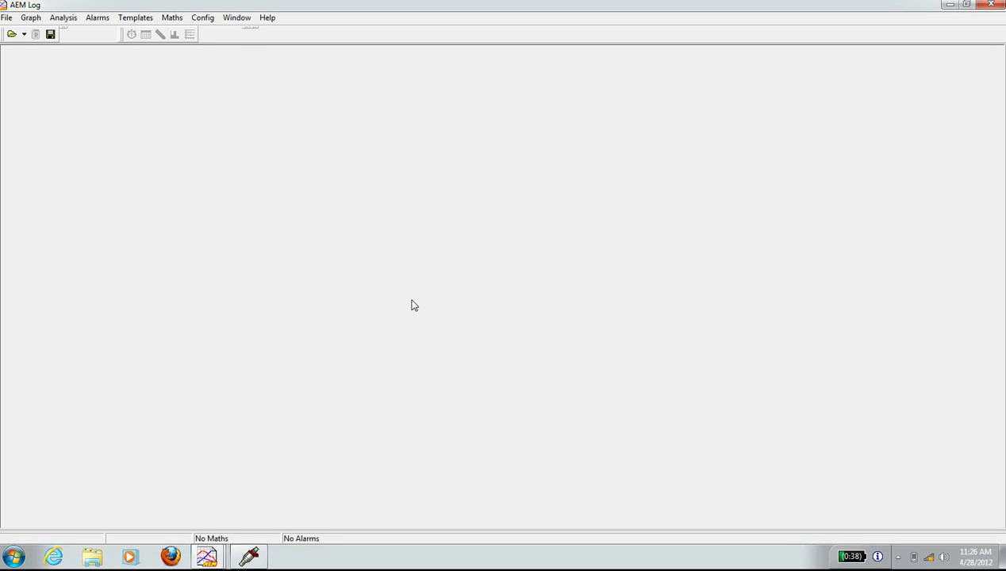
{"action": "left_click", "coordinate": [8, 19]}
{"action": "left_click", "coordinate": [24, 33]}
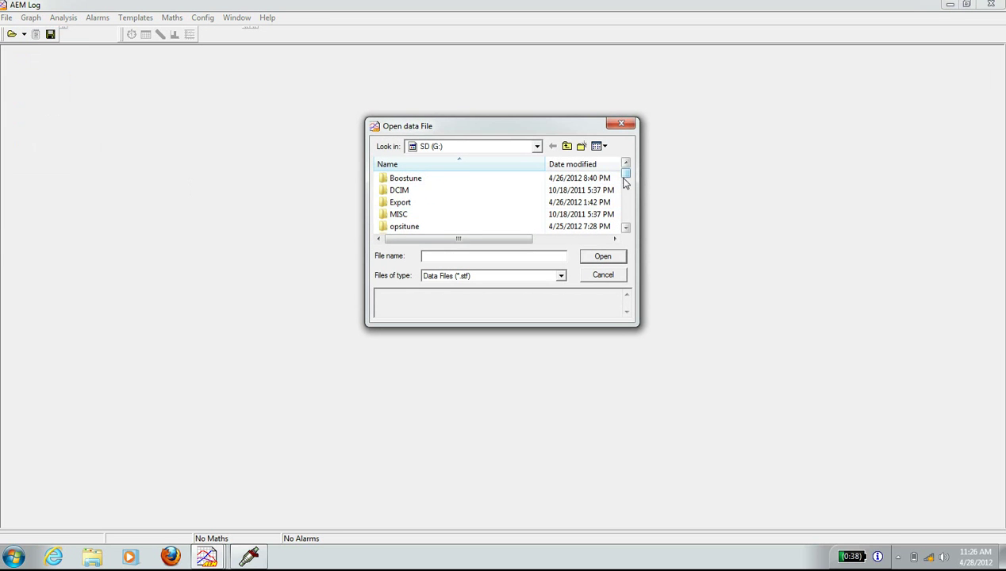
{"action": "left_click_drag", "start_coordinate": [625, 173], "coordinate": [625, 219]}
{"action": "double_click", "coordinate": [444, 214]}
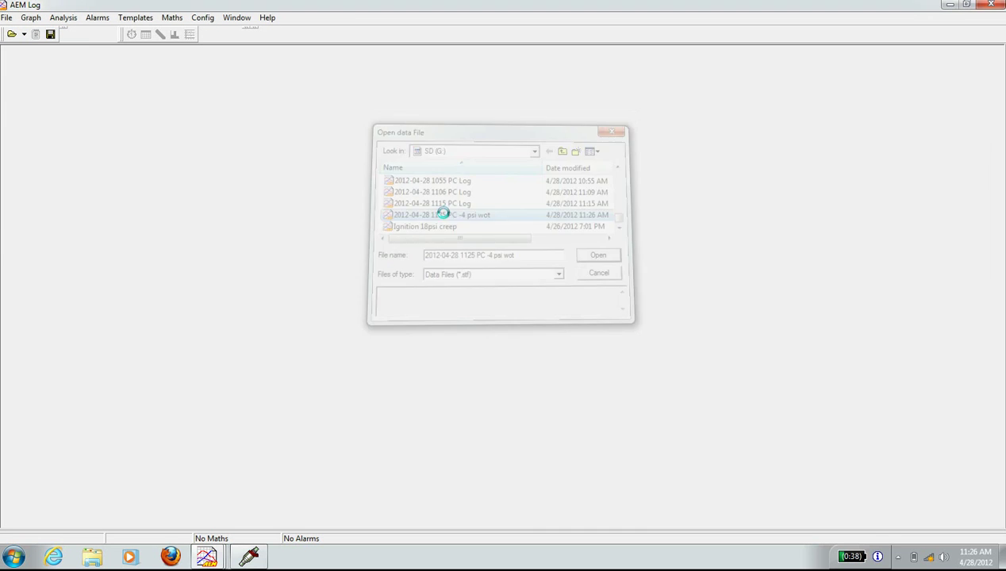
{"action": "left_click", "coordinate": [559, 328]}
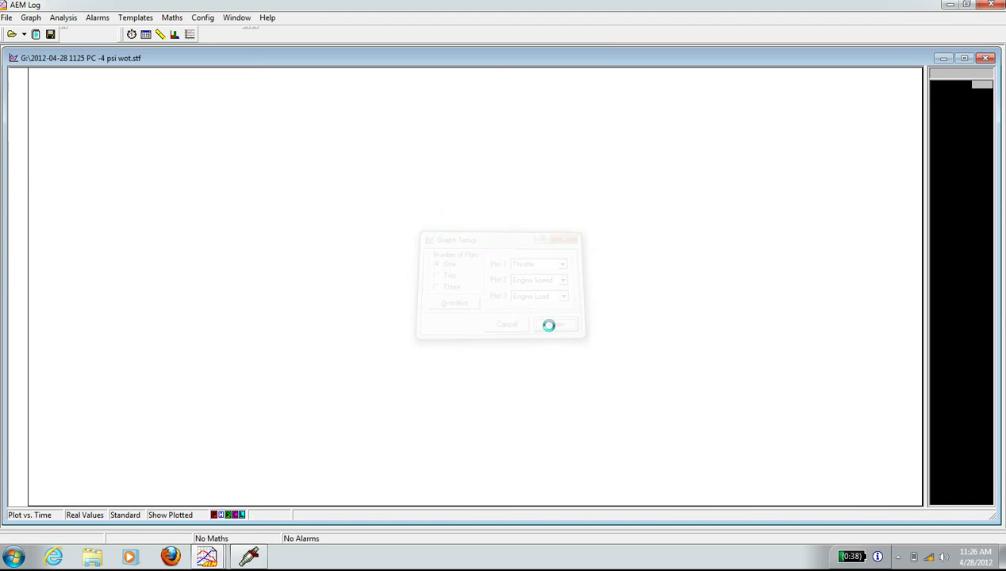
- Zoom the Throttle graph in on the full-throttle pull, from about 0:10 to about 0:20
{"action": "right_click", "coordinate": [398, 294]}
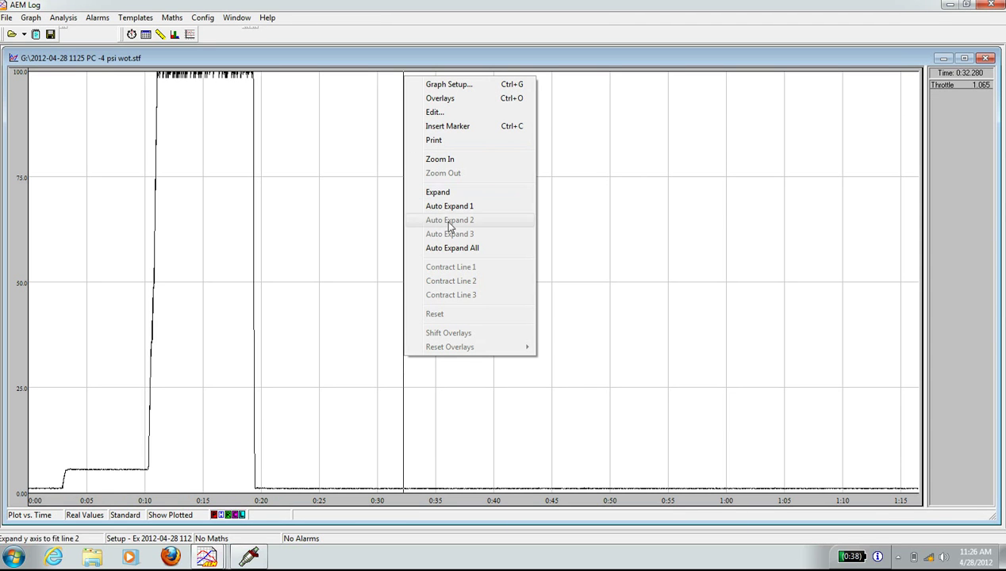
{"action": "left_click", "coordinate": [430, 159]}
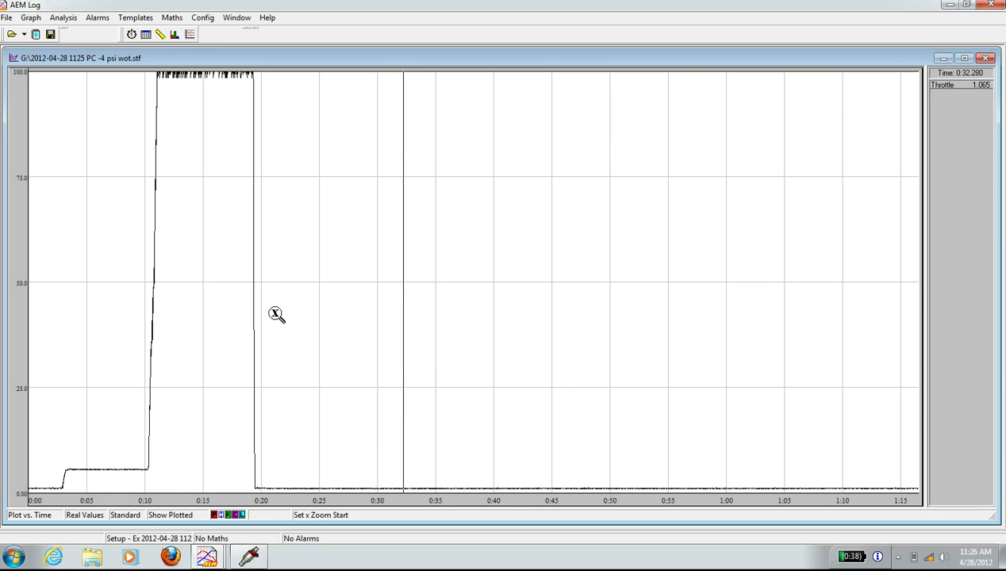
{"action": "left_click", "coordinate": [147, 480]}
{"action": "left_click", "coordinate": [261, 482]}
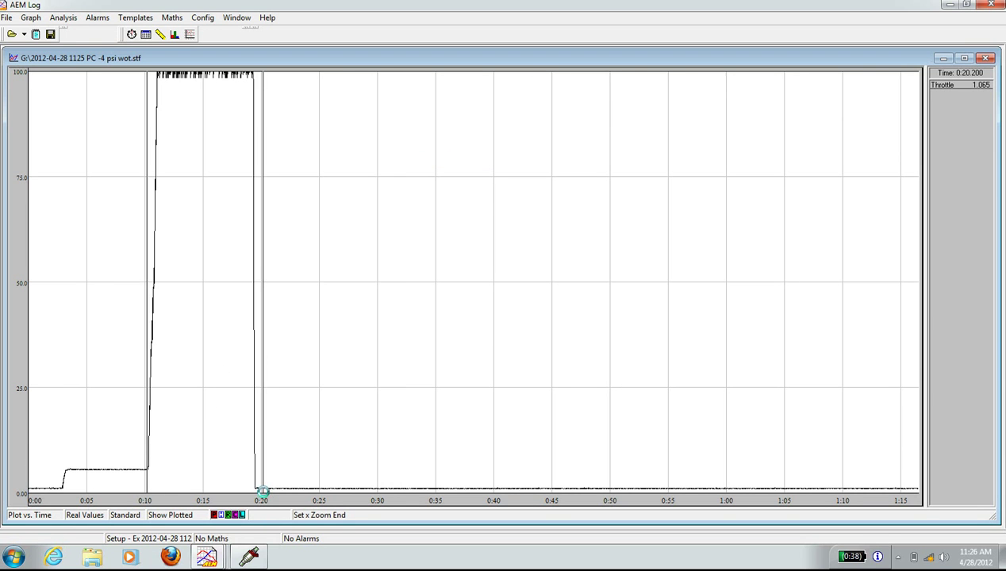
- Add Engine Load and Engine Speed as overlay channels on the Throttle plot
{"action": "right_click", "coordinate": [214, 377]}
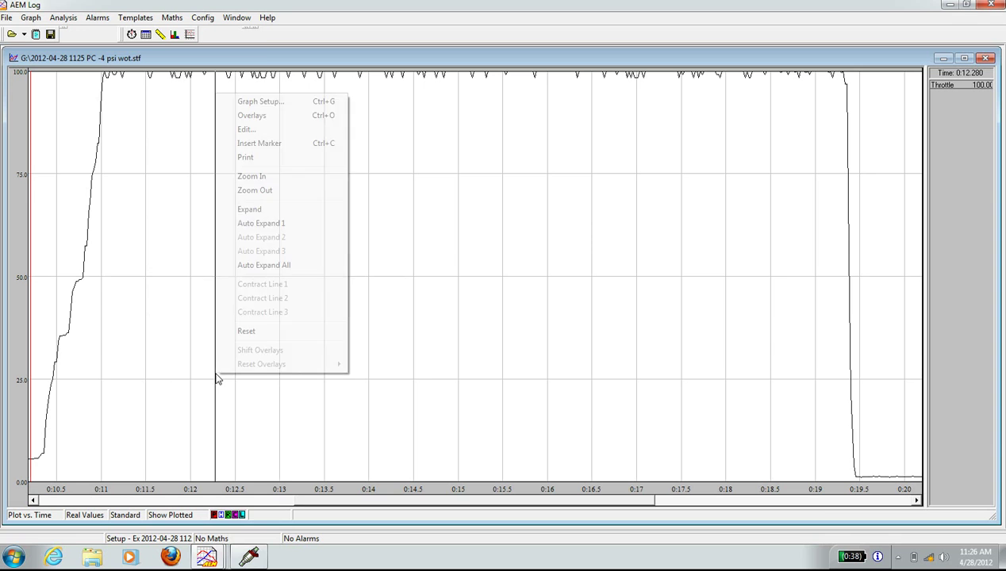
{"action": "left_click", "coordinate": [266, 116]}
{"action": "left_click_drag", "start_coordinate": [499, 250], "coordinate": [498, 256]}
{"action": "left_click", "coordinate": [470, 279]}
{"action": "double_click", "coordinate": [472, 281]}
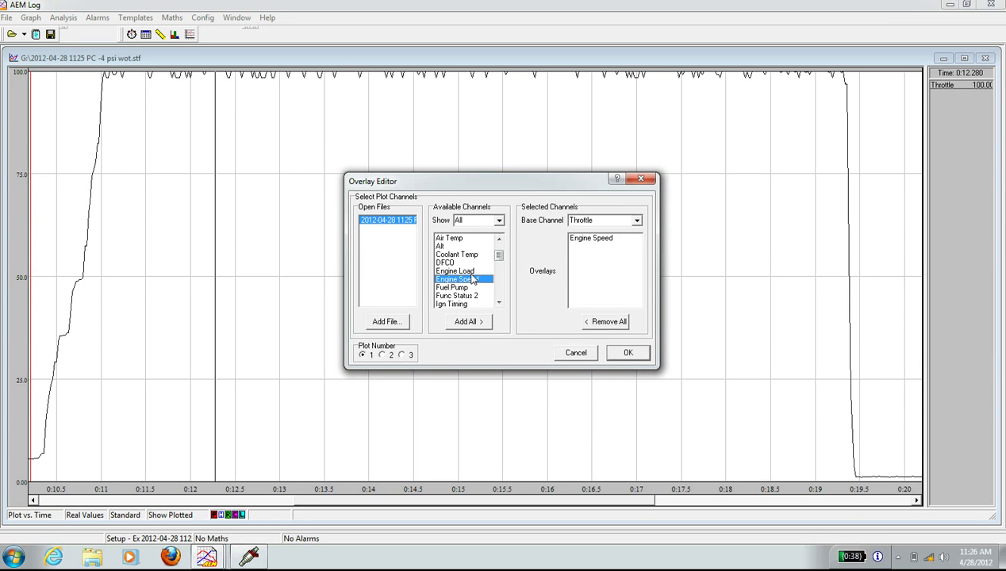
{"action": "double_click", "coordinate": [577, 240]}
{"action": "double_click", "coordinate": [465, 272]}
{"action": "double_click", "coordinate": [470, 280]}
- Add O2 #1 and O2 Target to the overlay channels and apply the overlays to the plot
{"action": "left_click_drag", "start_coordinate": [498, 256], "coordinate": [498, 287]}
{"action": "left_click", "coordinate": [475, 280]}
{"action": "double_click", "coordinate": [475, 280]}
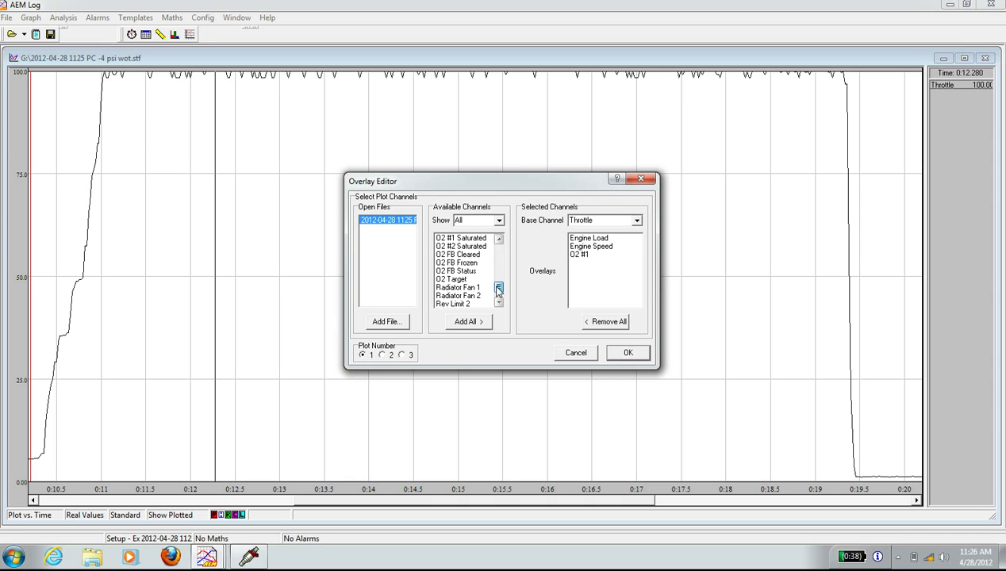
{"action": "double_click", "coordinate": [471, 280]}
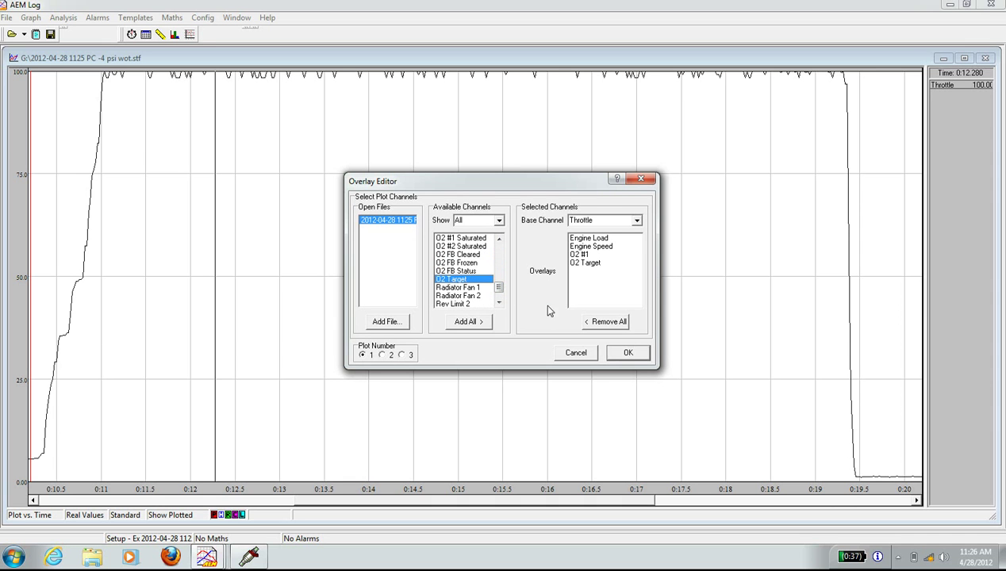
{"action": "left_click", "coordinate": [627, 354]}
- Place the graph cursor at about 0:11.16 and set the O2 Target trace's colour to blue
{"action": "mouse_move", "coordinate": [102, 440]}
{"action": "left_mouse_down"}
{"action": "mouse_move", "coordinate": [83, 438]}
{"action": "mouse_move", "coordinate": [117, 438]}
{"action": "left_mouse_up"}
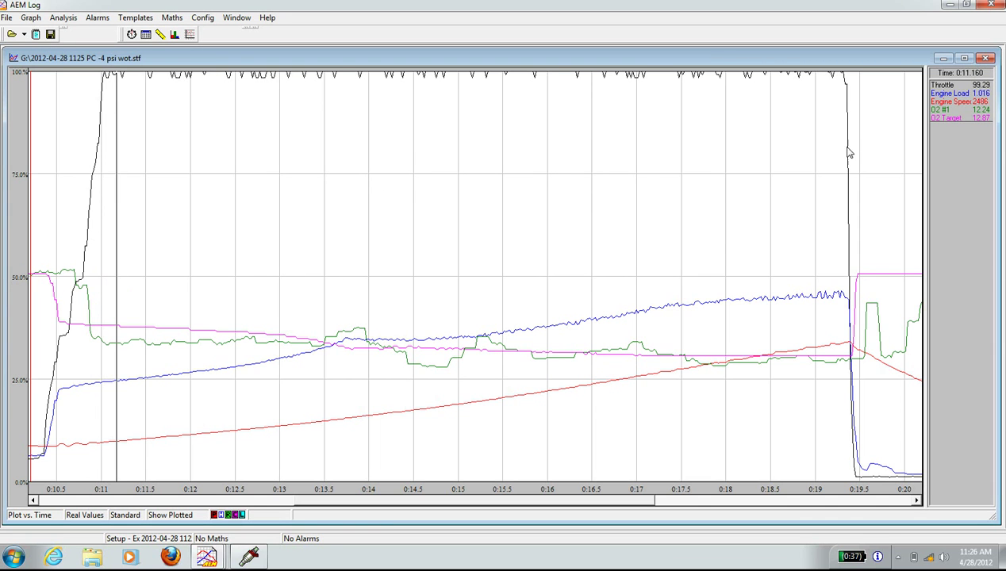
{"action": "right_click", "coordinate": [937, 119]}
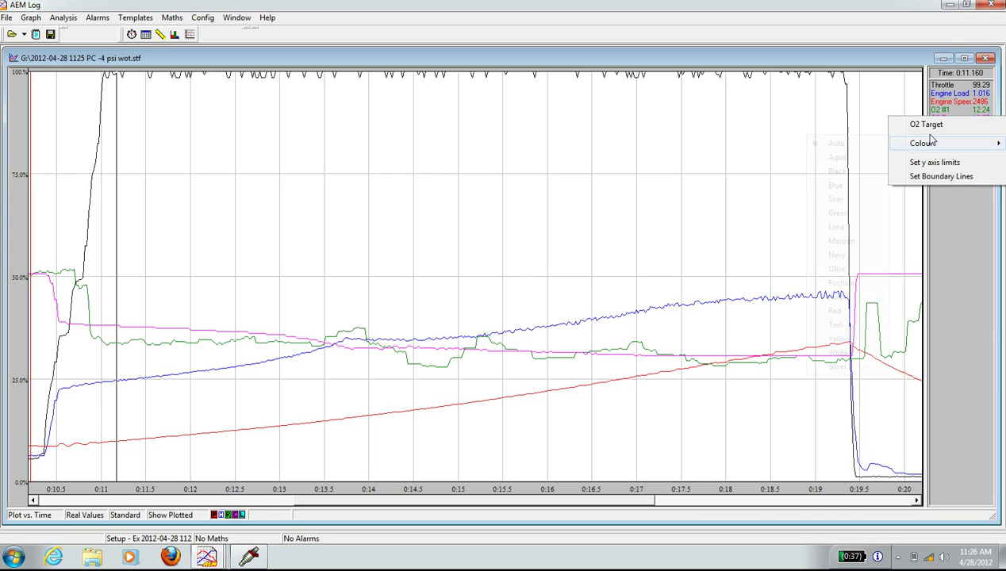
{"action": "mouse_move", "coordinate": [928, 140]}
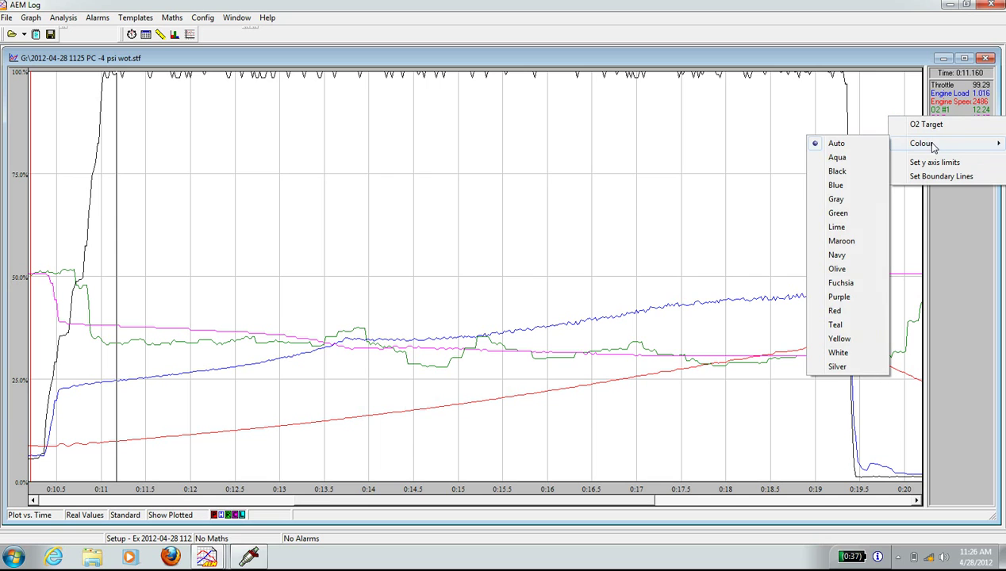
{"action": "left_click", "coordinate": [845, 188]}
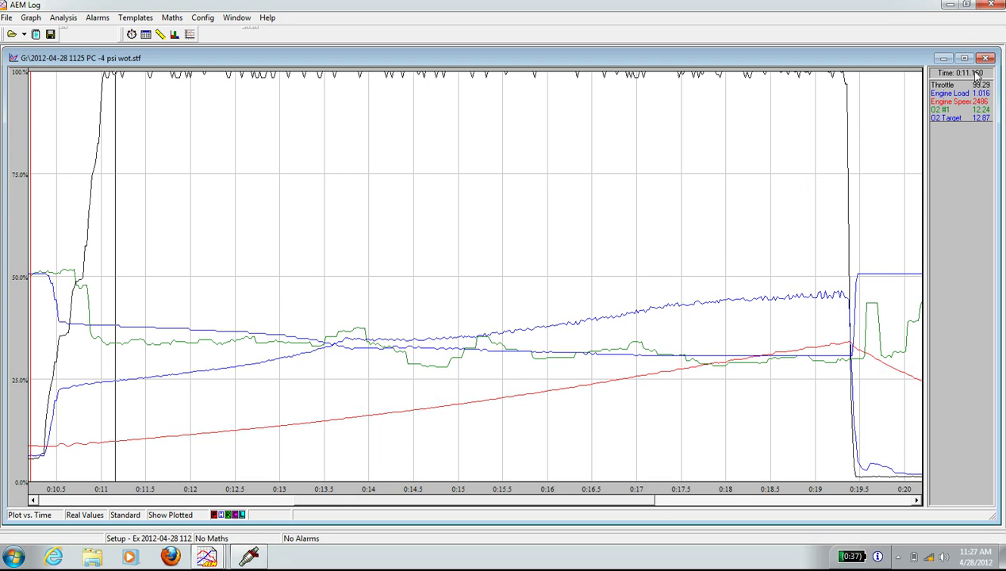
- Set the O2 Target trace's colour to black and move the graph cursor to 0:11.020, near the start of full throttle
{"action": "right_click", "coordinate": [944, 119]}
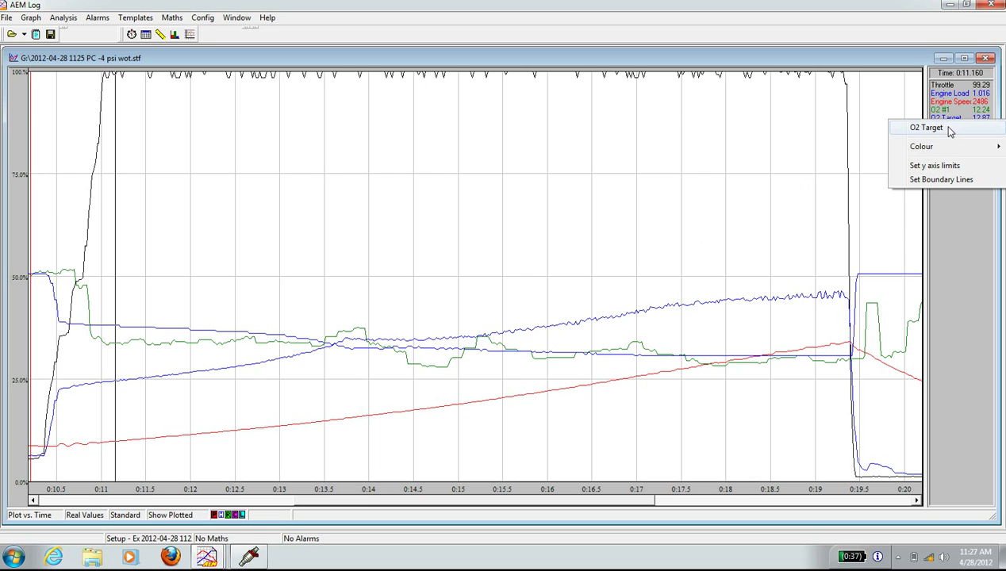
{"action": "mouse_move", "coordinate": [939, 144]}
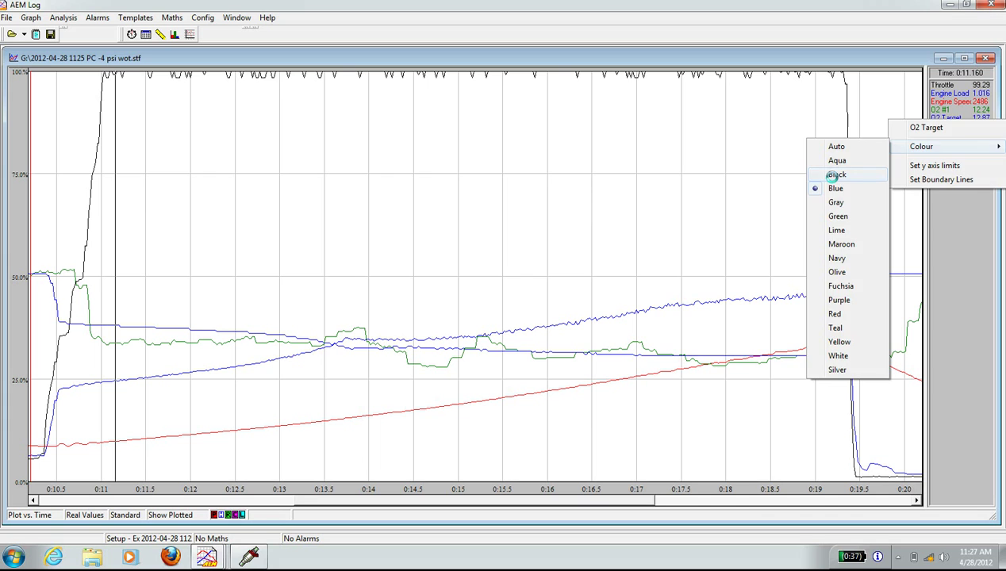
{"action": "left_click", "coordinate": [832, 176]}
{"action": "mouse_move", "coordinate": [109, 367]}
{"action": "left_mouse_down"}
{"action": "mouse_move", "coordinate": [85, 365]}
{"action": "mouse_move", "coordinate": [353, 363]}
{"action": "mouse_move", "coordinate": [257, 373]}
{"action": "mouse_move", "coordinate": [105, 360]}
{"action": "left_mouse_up"}
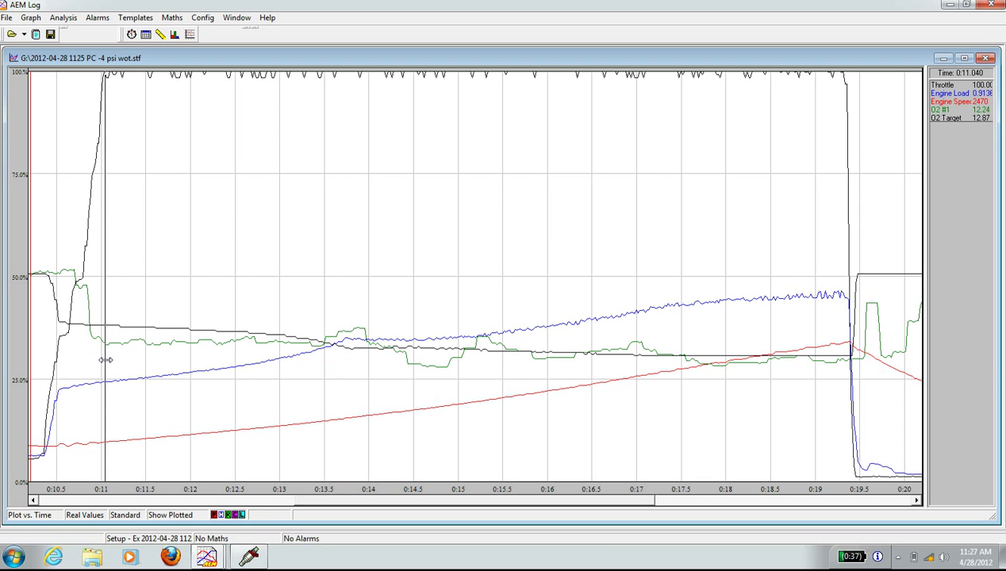
{"action": "left_click_drag", "start_coordinate": [105, 360], "coordinate": [104, 360]}
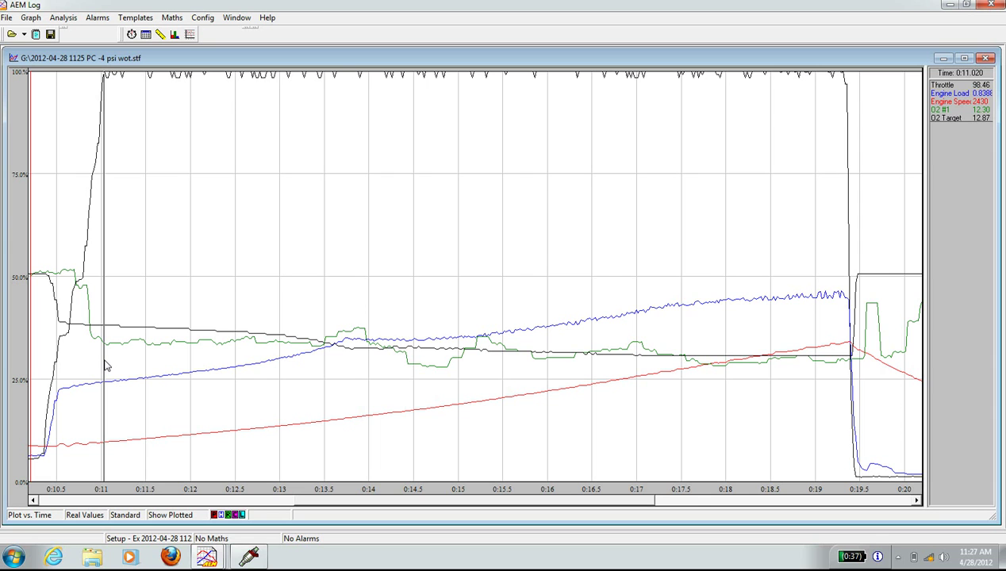
- Move the log cursor to 0:11.160, switch to AEMTuner and locate the matching 2500 rpm, 0.0 PSIg cell in the Fuel Map
{"action": "left_click_drag", "start_coordinate": [94, 360], "coordinate": [116, 363]}
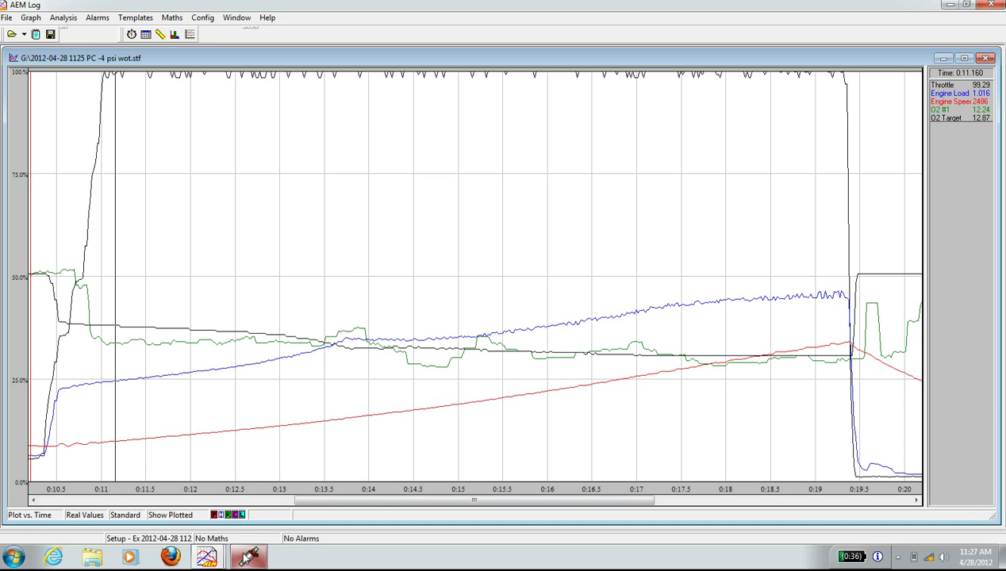
{"action": "left_click", "coordinate": [248, 558]}
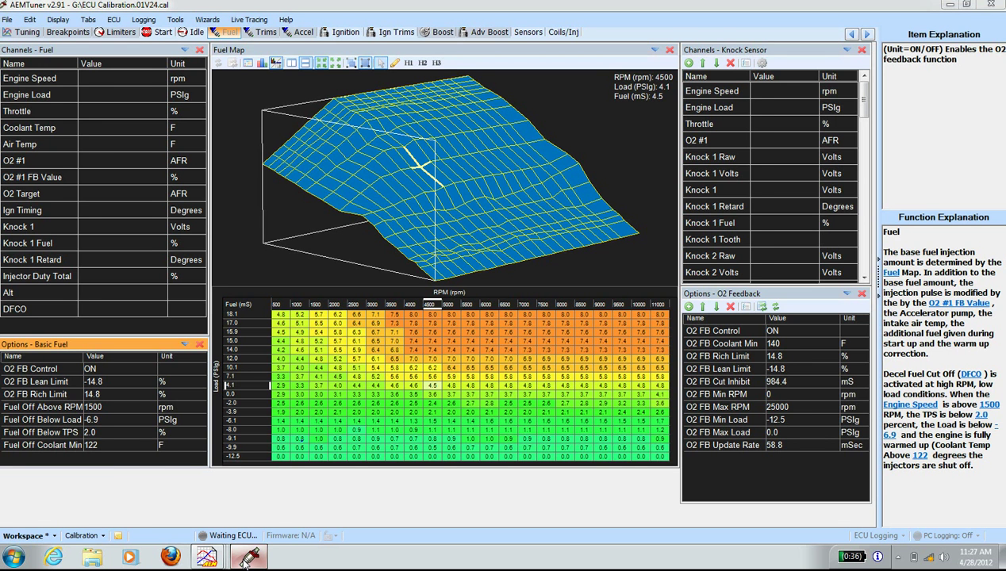
{"action": "left_click", "coordinate": [245, 559]}
{"action": "left_click", "coordinate": [248, 558]}
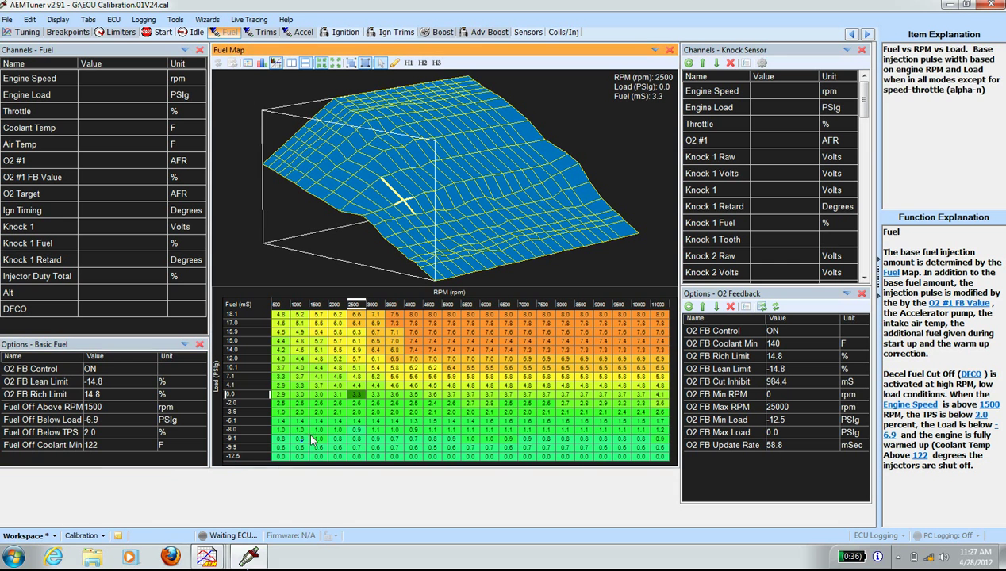
{"action": "left_click", "coordinate": [248, 558]}
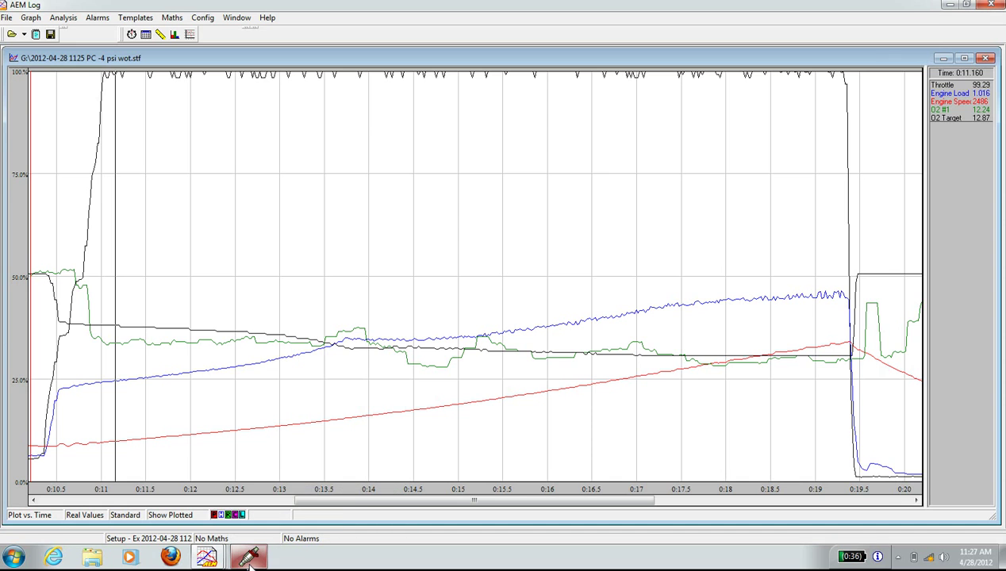
{"action": "left_click", "coordinate": [248, 558]}
{"action": "left_click", "coordinate": [248, 559]}
{"action": "left_click", "coordinate": [248, 558]}
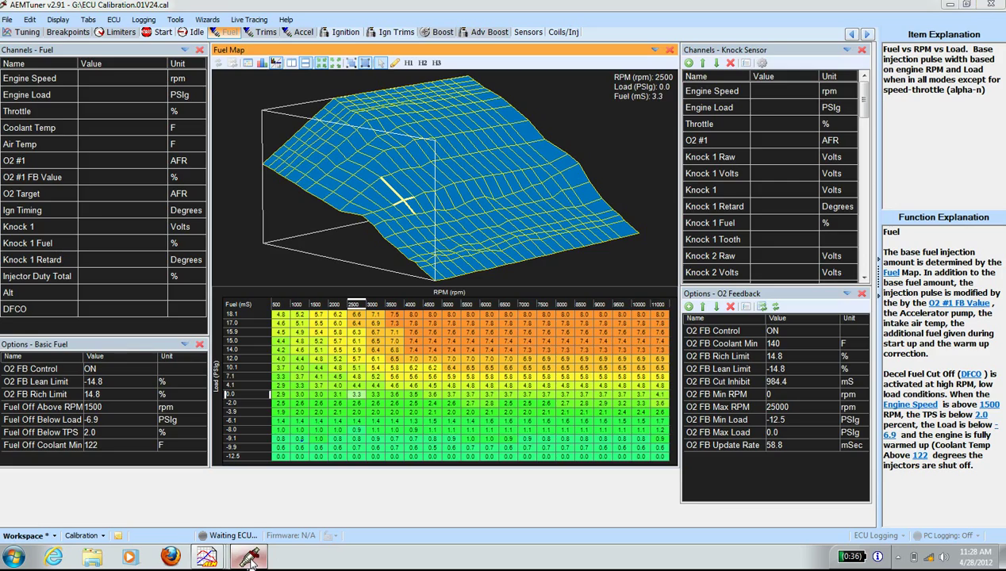
{"action": "left_click", "coordinate": [248, 558]}
{"action": "left_click", "coordinate": [248, 558]}
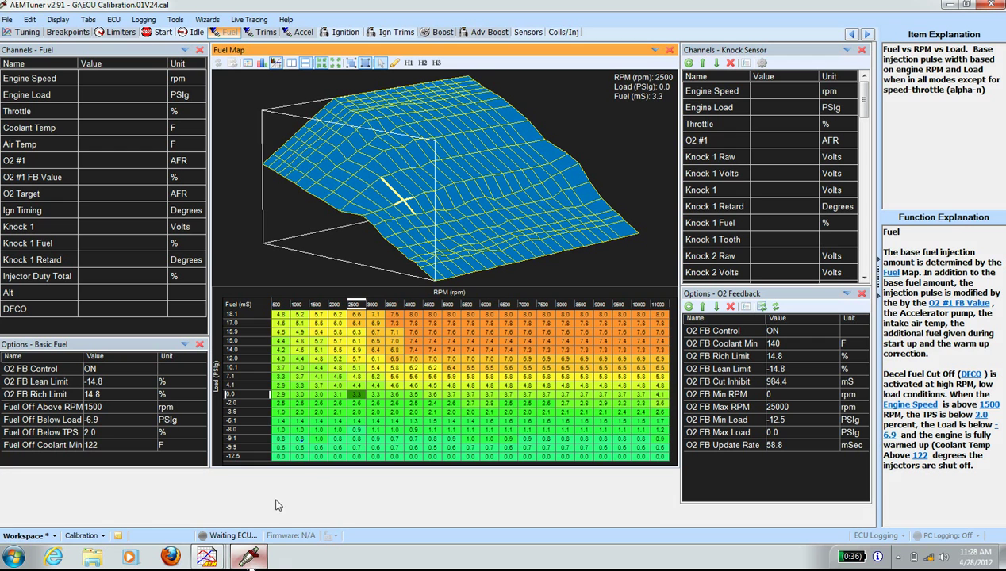
- Trim fuel at 2500 and 3000 rpm for 4.1 and 0.0 PSIg, setting the 2500 rpm cells to 4.3 and 3.2 mS
{"action": "left_click", "coordinate": [356, 388]}
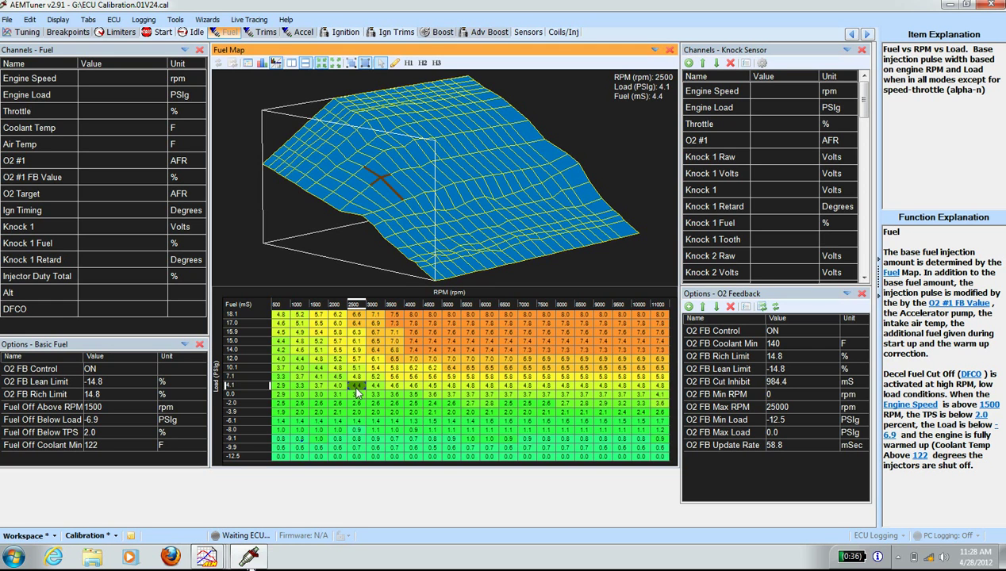
{"action": "left_click", "coordinate": [375, 387]}
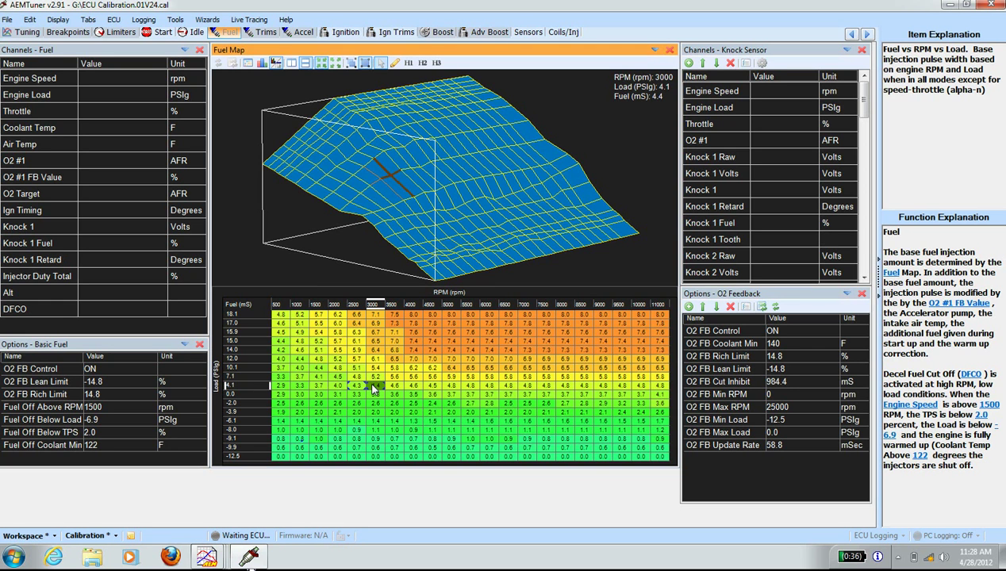
{"action": "key", "text": "plus"}
{"action": "left_click", "coordinate": [355, 394]}
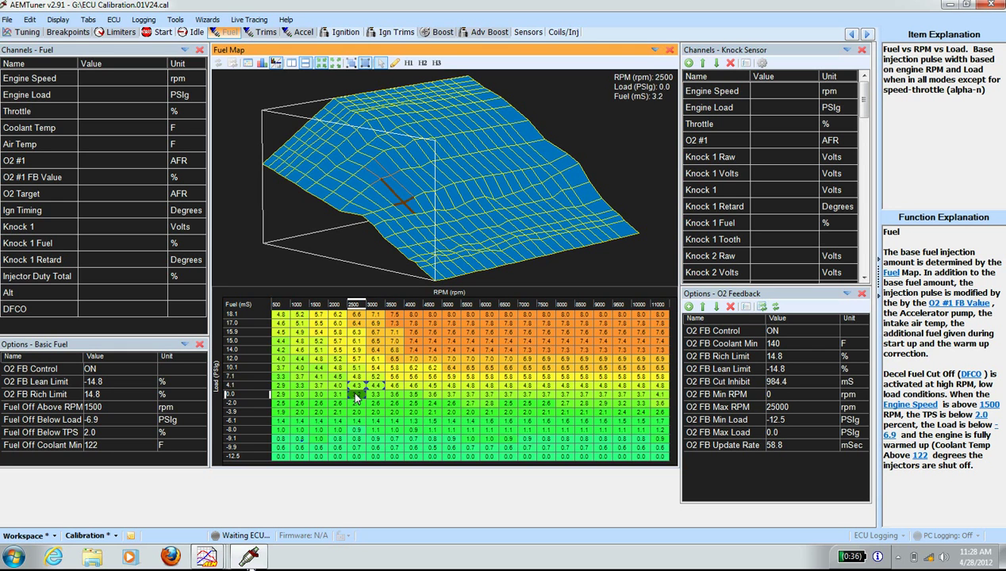
{"action": "left_click", "coordinate": [374, 394]}
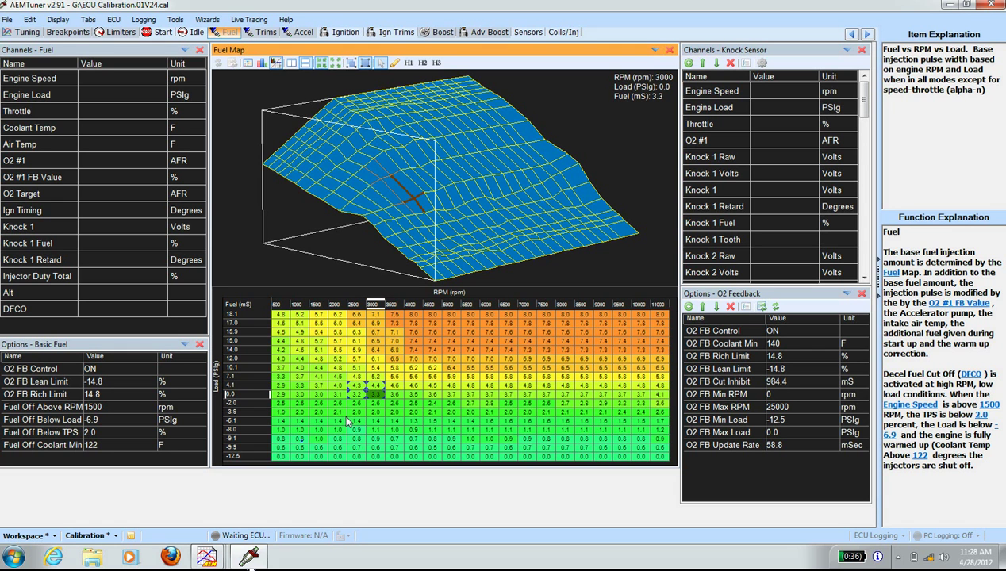
- Check the AEM Log trace at 0:12.300, and set AEMTuner's 3000 rpm fuel cells to 3.2 mS at 0.0 PSIg and 4.3 mS at 4.1 PSIg
{"action": "left_click", "coordinate": [248, 557]}
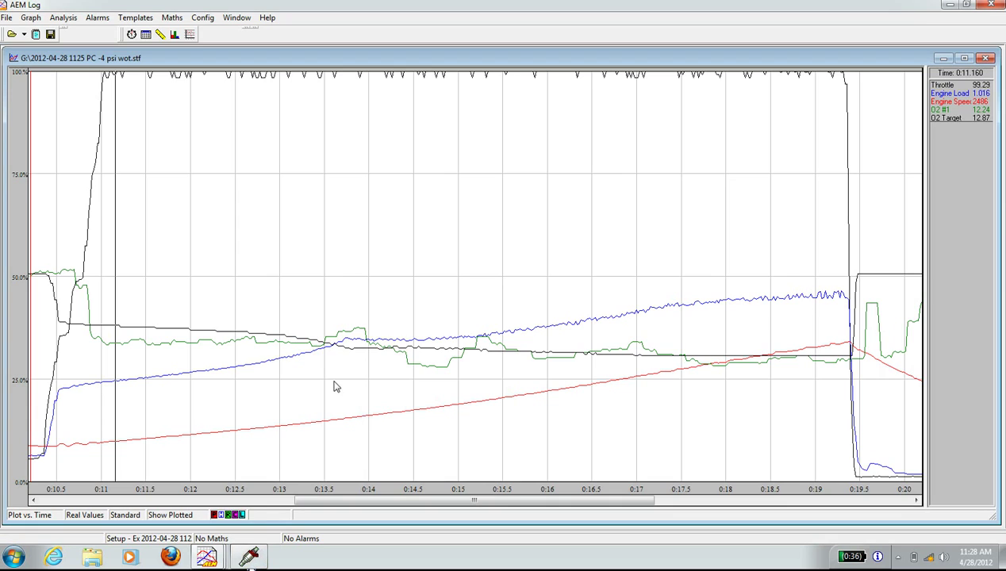
{"action": "left_click_drag", "start_coordinate": [146, 391], "coordinate": [218, 390]}
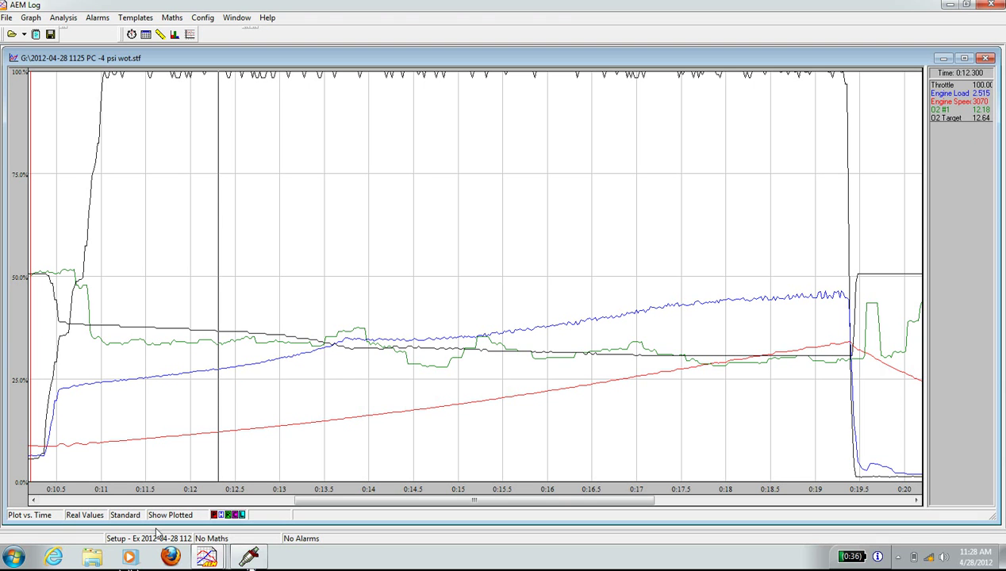
{"action": "left_click", "coordinate": [249, 556]}
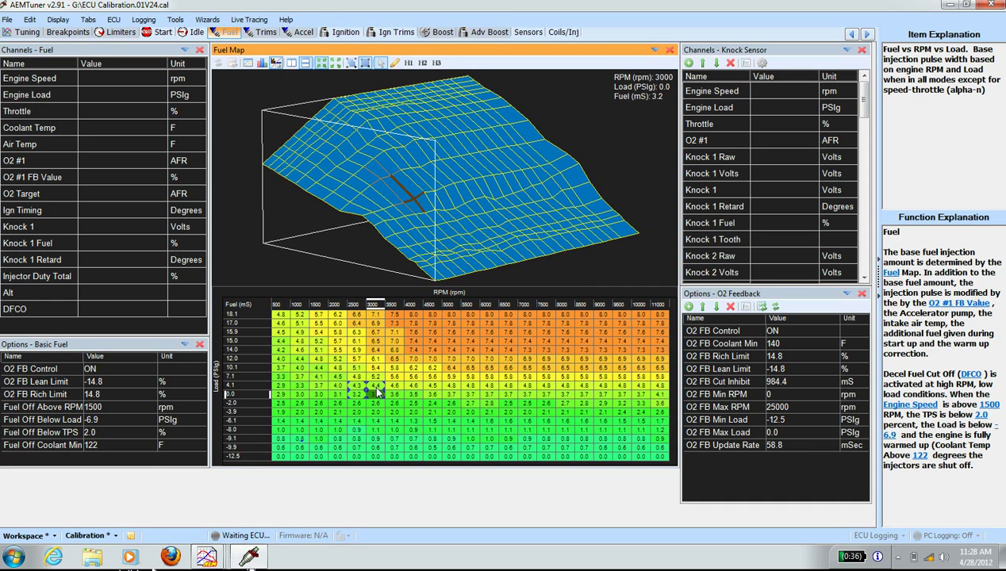
{"action": "left_click", "coordinate": [376, 387]}
- Check the log at 0:13.900 and richen the 3500–4000 rpm fuel cells at 4.1 and 7.1 PSIg, setting 4000 rpm at 7.1 PSIg to 5.7 mS
{"action": "left_click", "coordinate": [247, 555]}
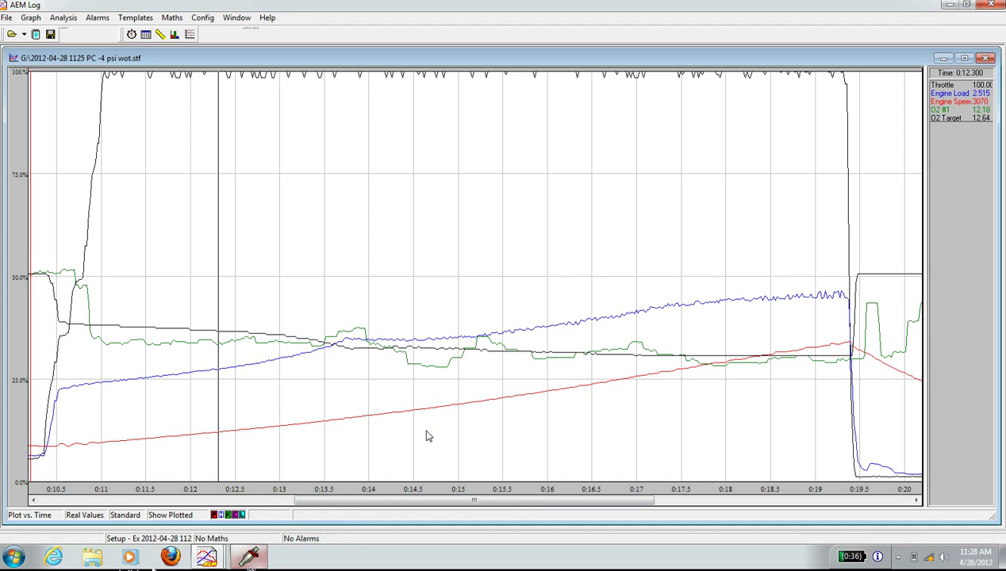
{"action": "left_click_drag", "start_coordinate": [263, 420], "coordinate": [360, 413]}
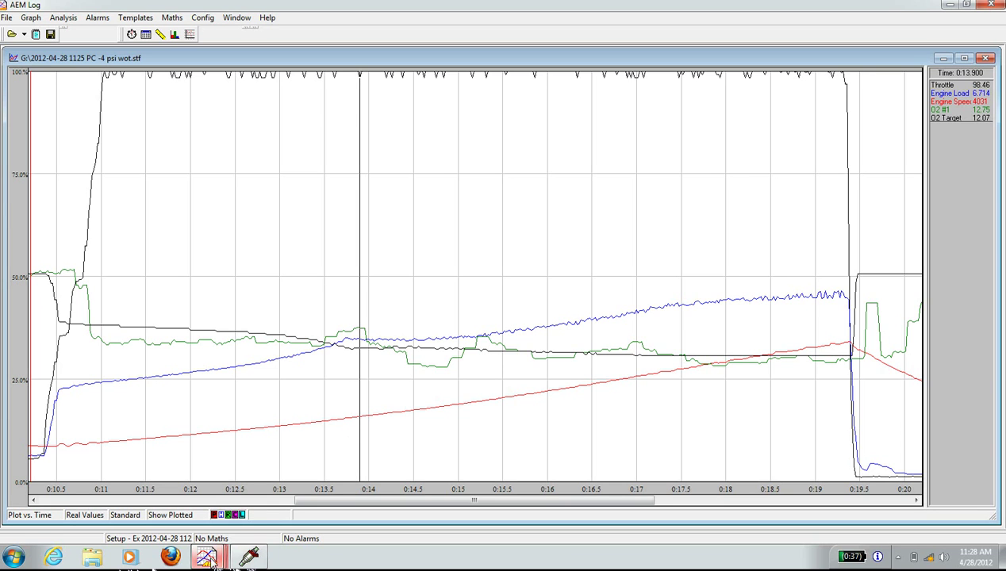
{"action": "left_click", "coordinate": [249, 557]}
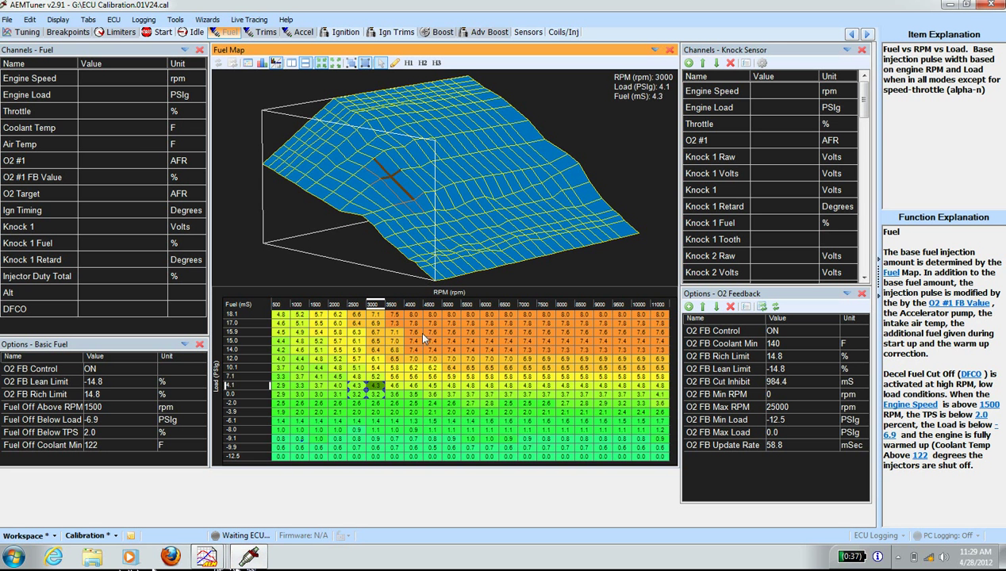
{"action": "left_click", "coordinate": [410, 386]}
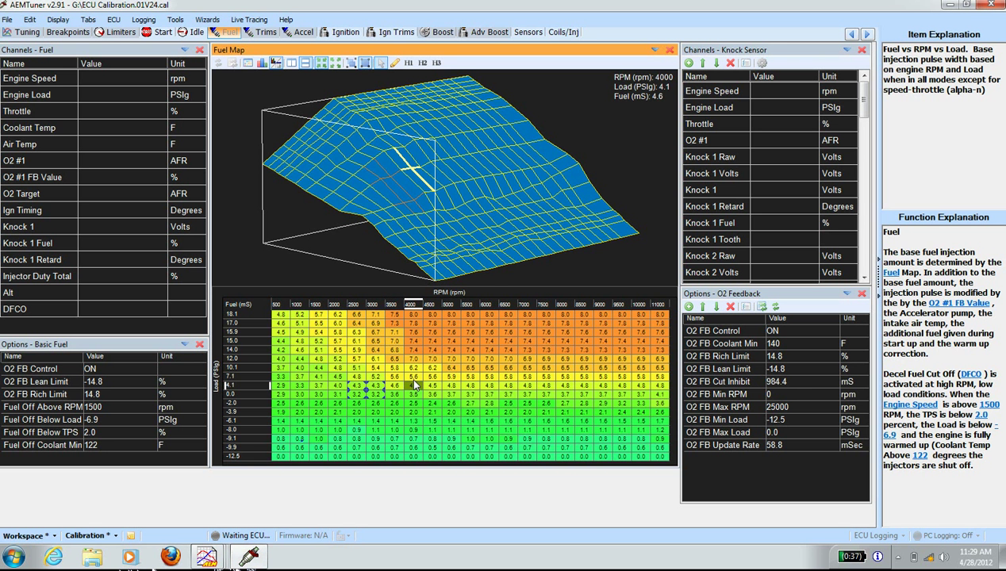
{"action": "left_click", "coordinate": [412, 376]}
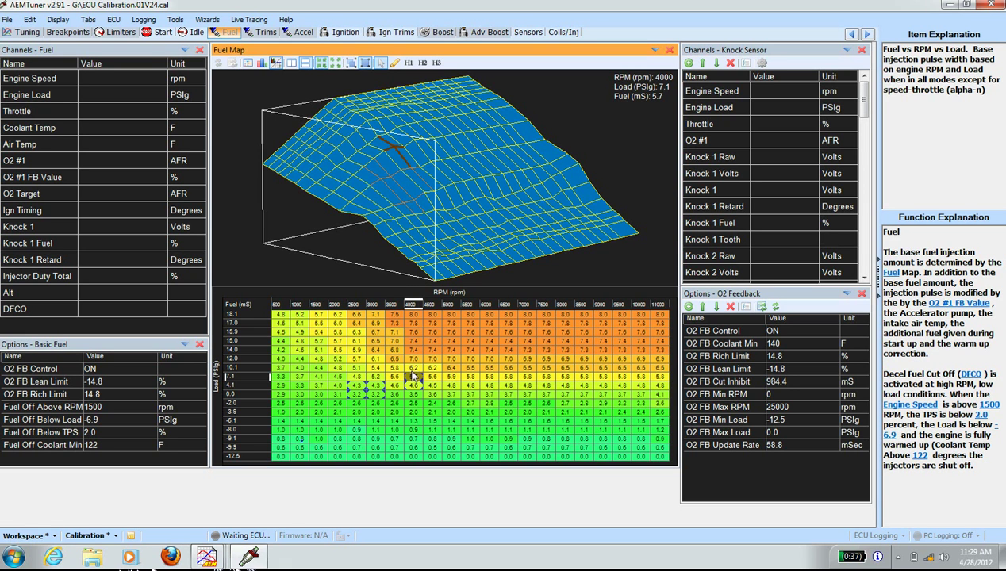
{"action": "left_click", "coordinate": [395, 377]}
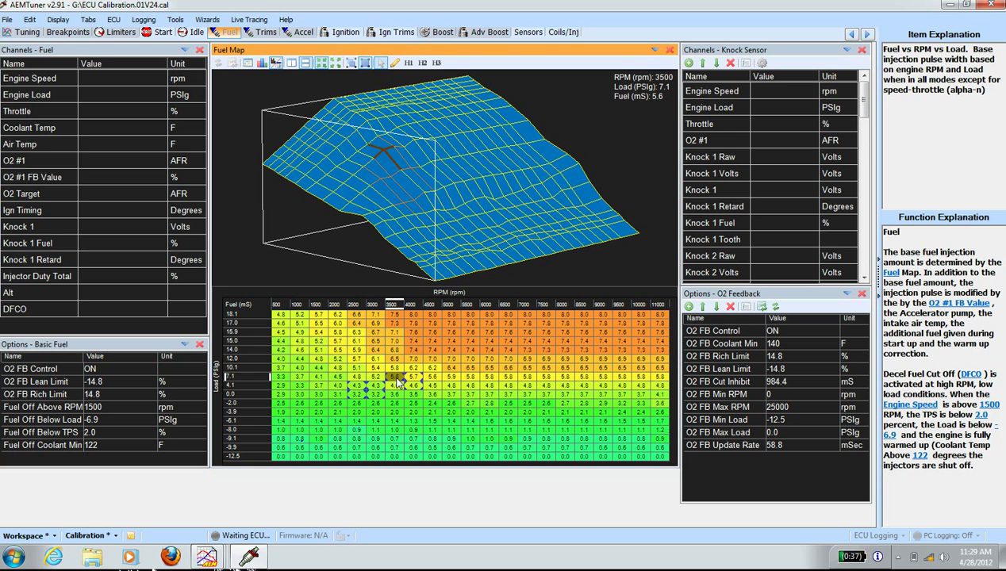
{"action": "left_click", "coordinate": [394, 385]}
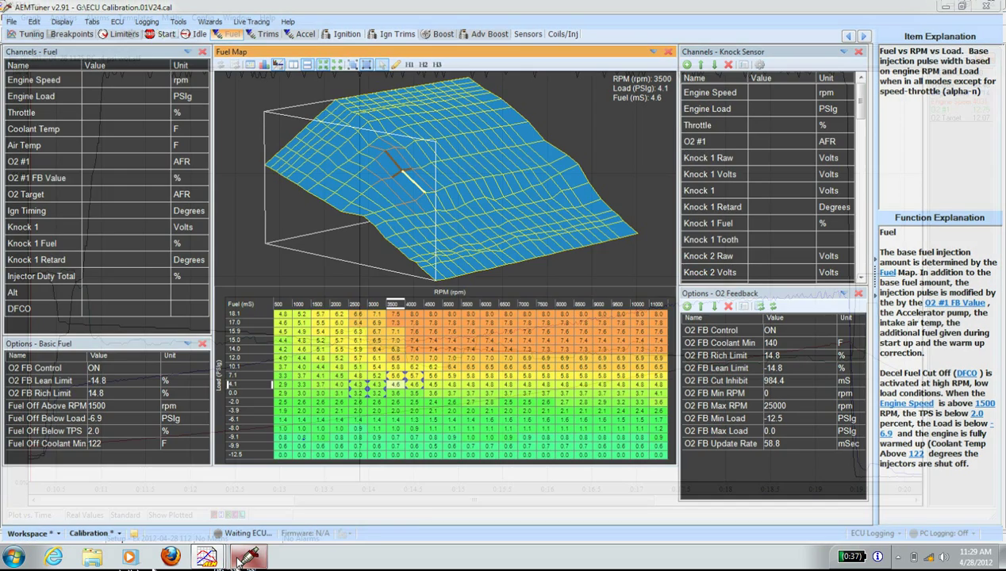
- Check the log at 0:14.760 and set the 4500 rpm fuel cells to 5.4 mS at 7.1 PSIg and 6.0 mS at 10.1 PSIg
{"action": "left_click", "coordinate": [249, 558]}
{"action": "left_click_drag", "start_coordinate": [380, 362], "coordinate": [437, 363]}
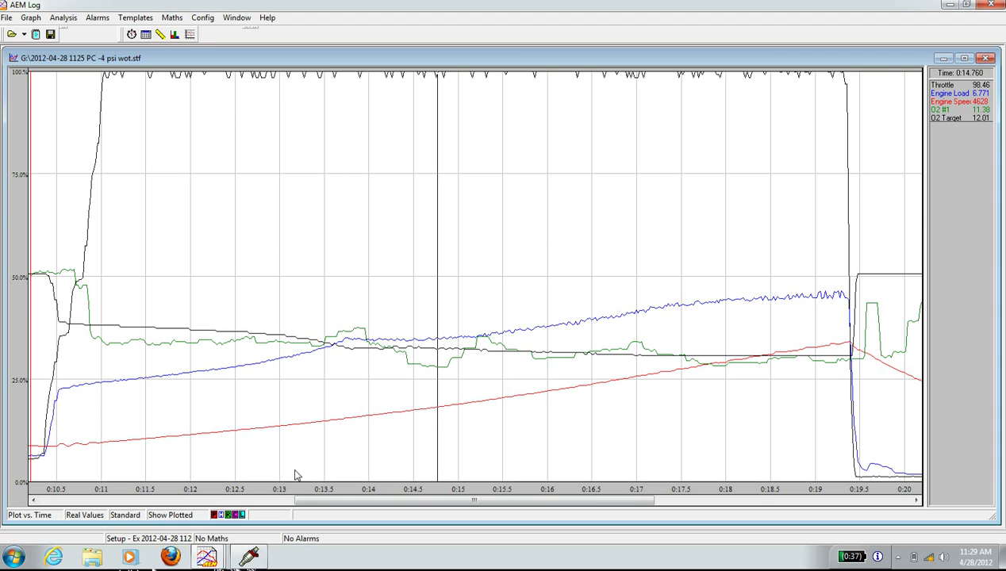
{"action": "left_click", "coordinate": [248, 557]}
{"action": "left_click", "coordinate": [307, 432]}
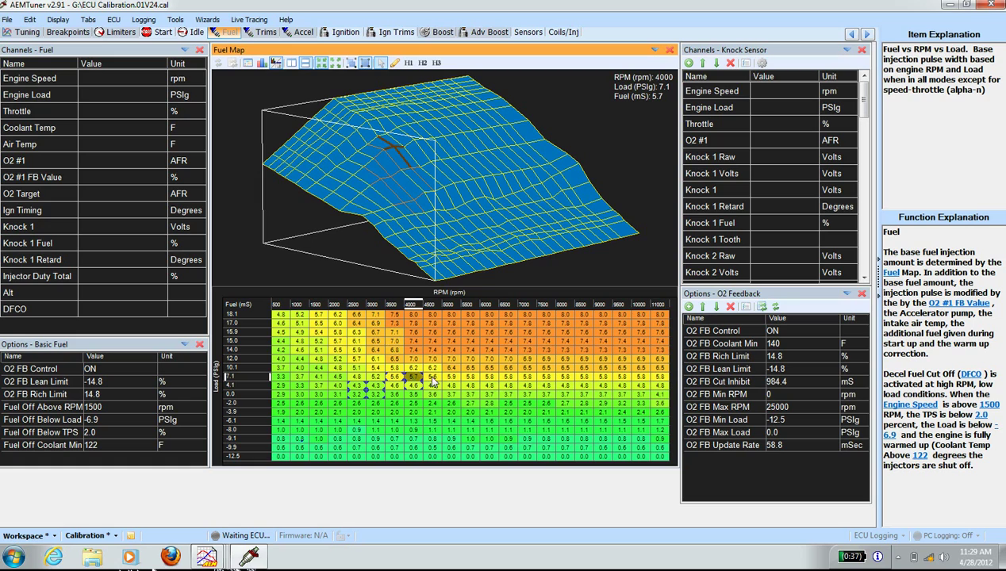
{"action": "left_click", "coordinate": [262, 559]}
{"action": "left_click", "coordinate": [252, 557]}
{"action": "left_click", "coordinate": [246, 558]}
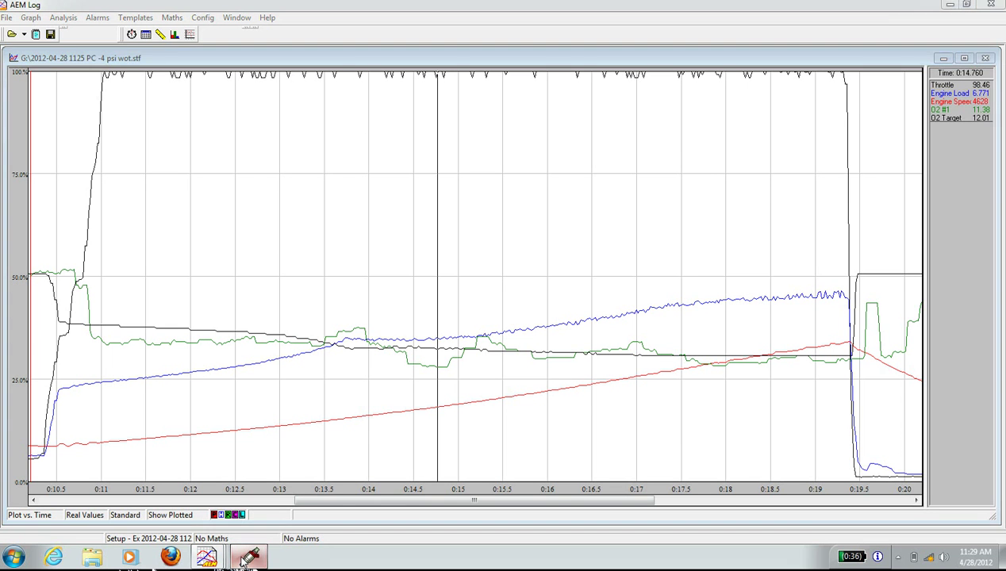
{"action": "left_click", "coordinate": [248, 557]}
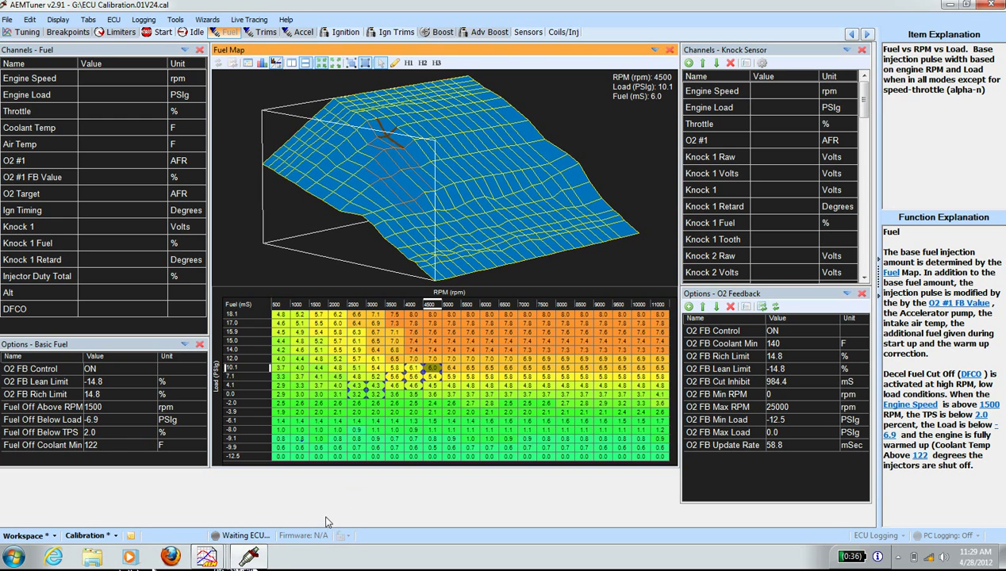
- Switch to AEM Log and examine Engine Load along the full-throttle run, from cursor position 0:13.760 to 0:19.220
{"action": "left_click", "coordinate": [206, 558]}
{"action": "left_click_drag", "start_coordinate": [444, 394], "coordinate": [348, 396]}
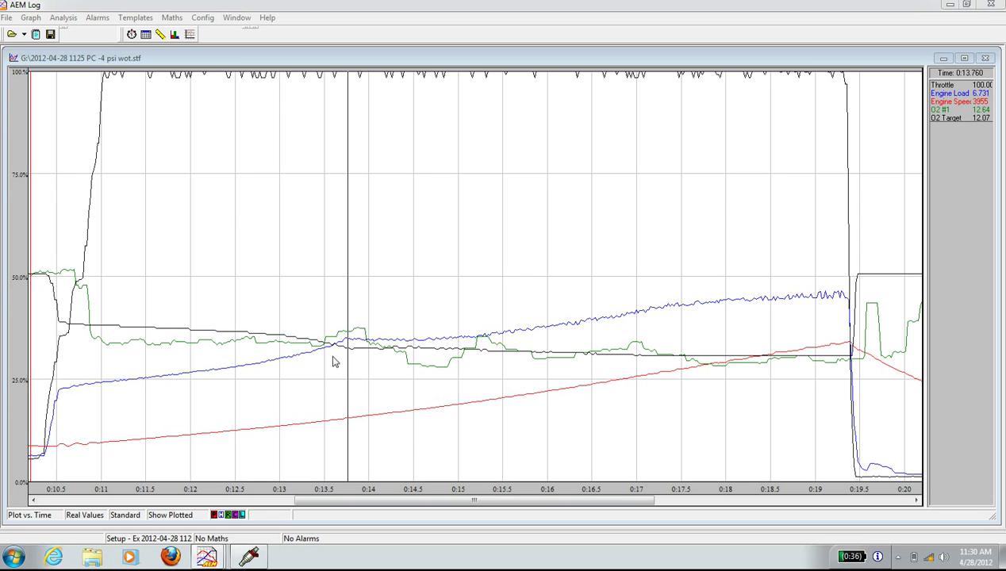
{"action": "left_click_drag", "start_coordinate": [347, 347], "coordinate": [349, 341]}
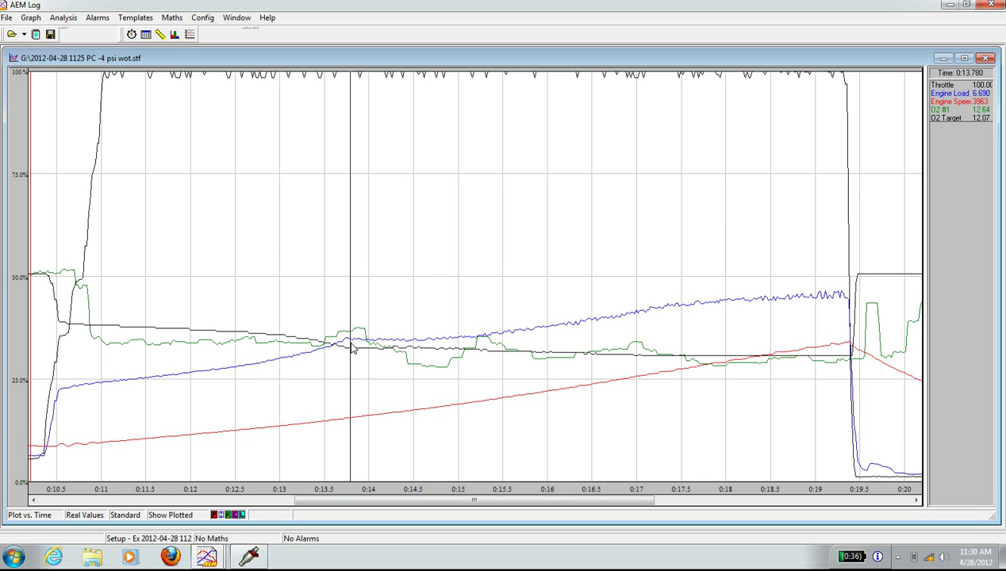
{"action": "left_click_drag", "start_coordinate": [350, 344], "coordinate": [838, 318]}
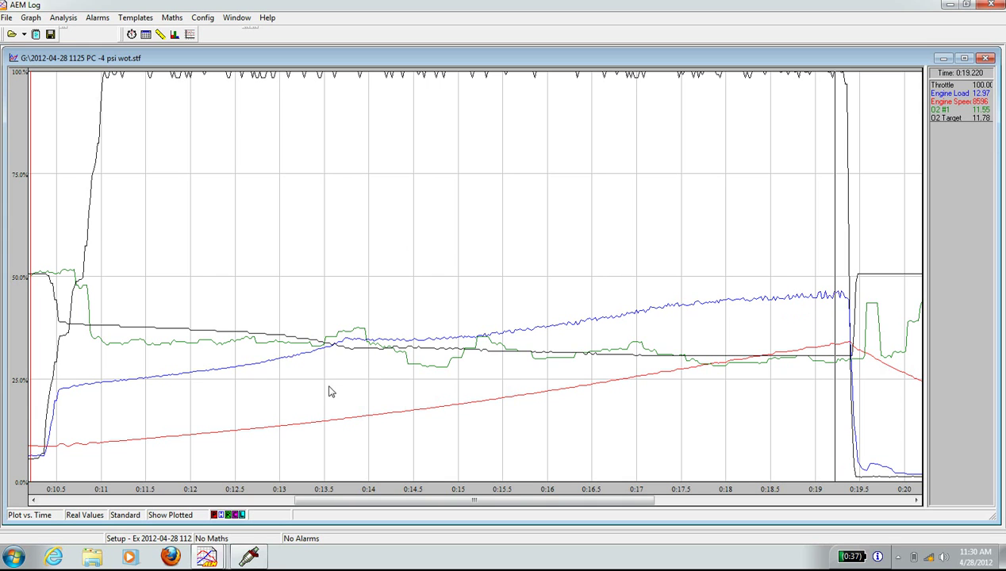
- Add one more overlay channel to the plot as a cyan trace and place the graph cursor at 0:18.040
{"action": "right_click", "coordinate": [292, 333]}
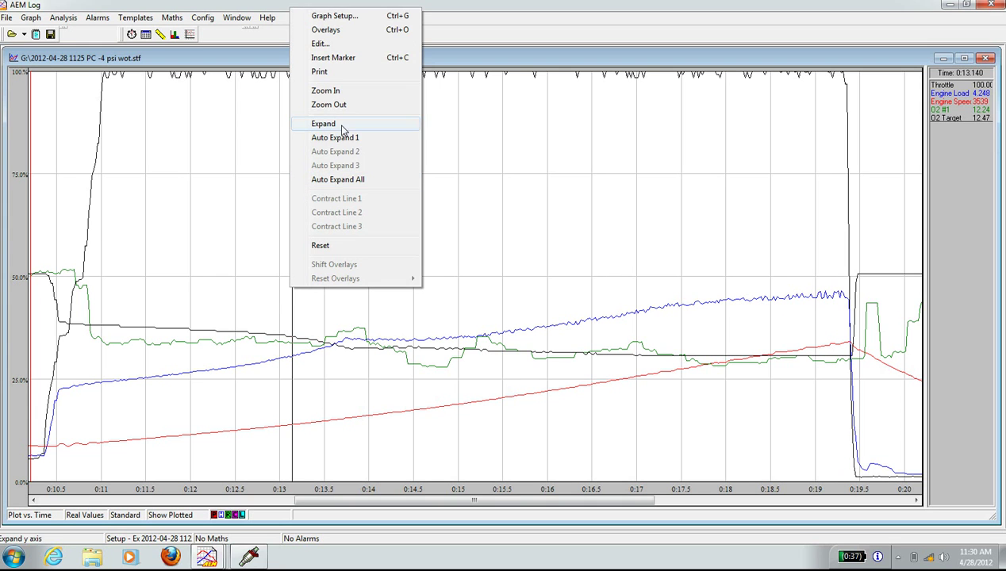
{"action": "left_click", "coordinate": [324, 30]}
{"action": "left_click_drag", "start_coordinate": [498, 246], "coordinate": [499, 278]}
{"action": "left_click_drag", "start_coordinate": [475, 238], "coordinate": [561, 312]}
{"action": "left_click", "coordinate": [610, 354]}
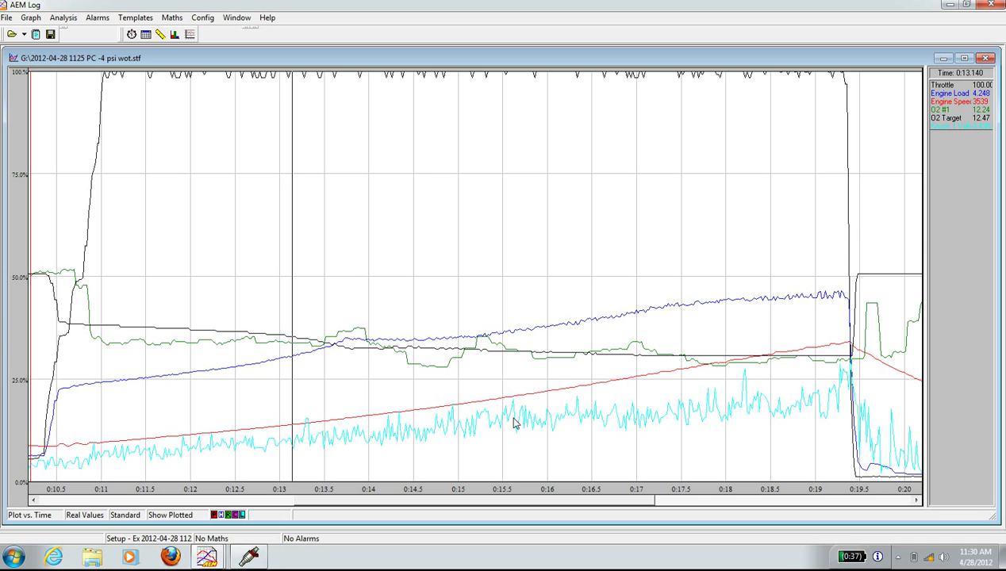
{"action": "left_click_drag", "start_coordinate": [698, 412], "coordinate": [728, 404]}
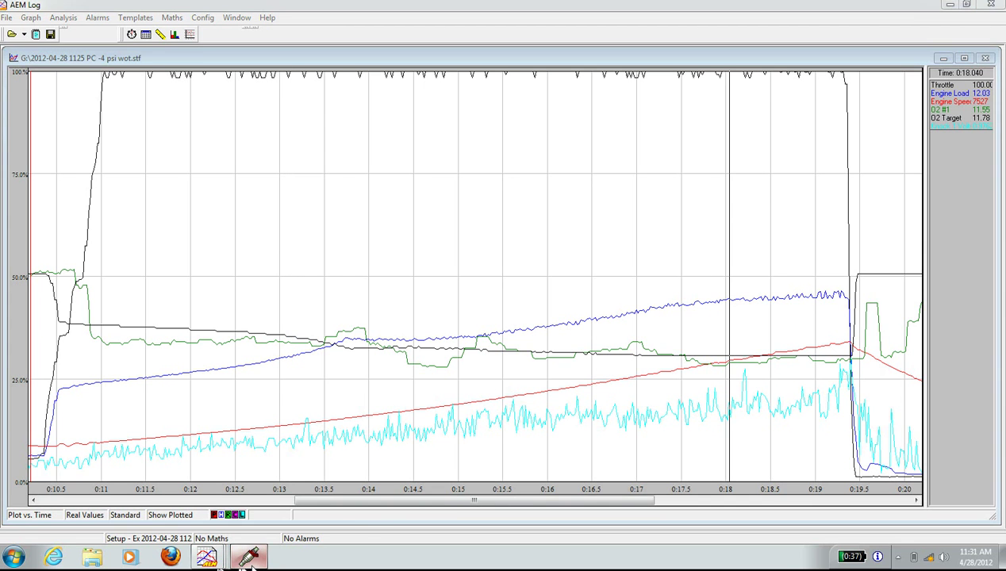
- Switch to AEMTuner's boost settings and set Boost WG Base Duty to 85.2 % at 4.1 and 7.1 PSIg across all rpm columns
{"action": "left_click", "coordinate": [248, 556]}
{"action": "left_click", "coordinate": [435, 34]}
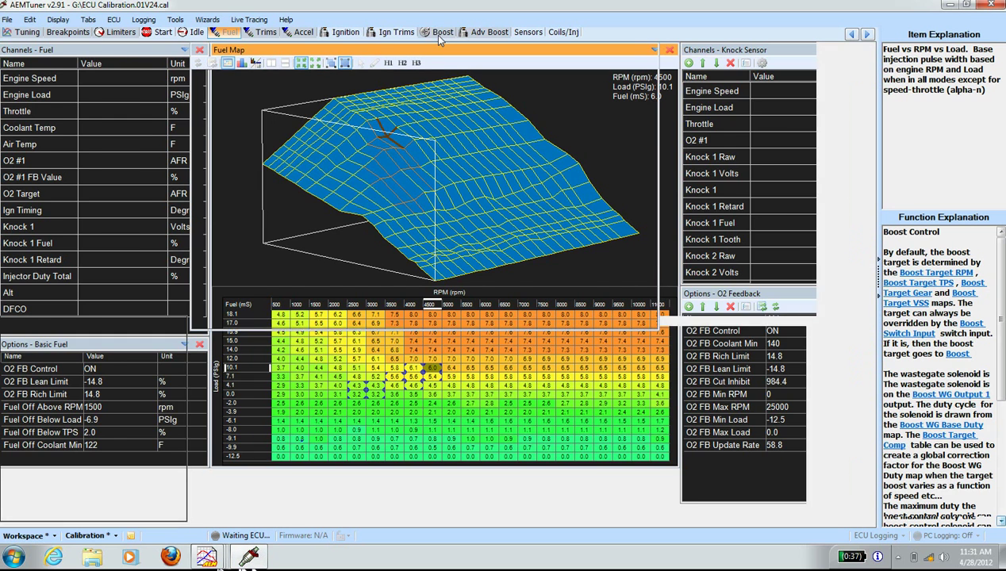
{"action": "left_click_drag", "start_coordinate": [263, 205], "coordinate": [641, 203]}
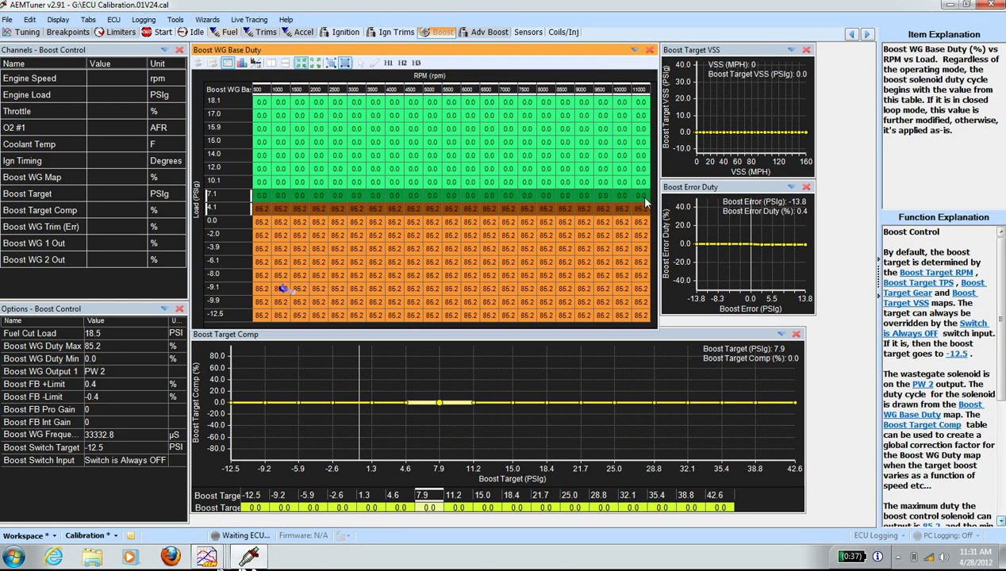
{"action": "right_click", "coordinate": [633, 199]}
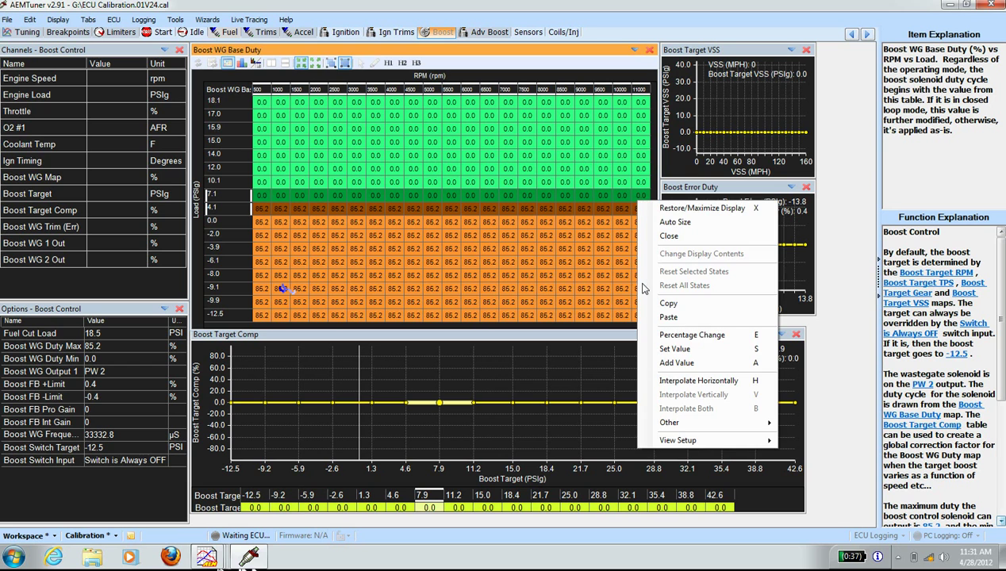
{"action": "left_click", "coordinate": [667, 349]}
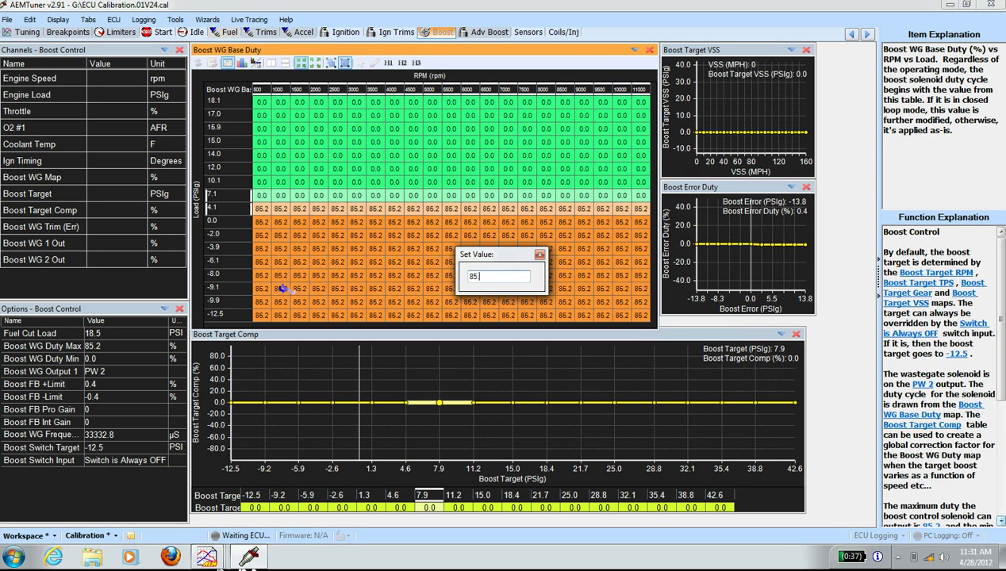
{"action": "key", "text": "Return"}
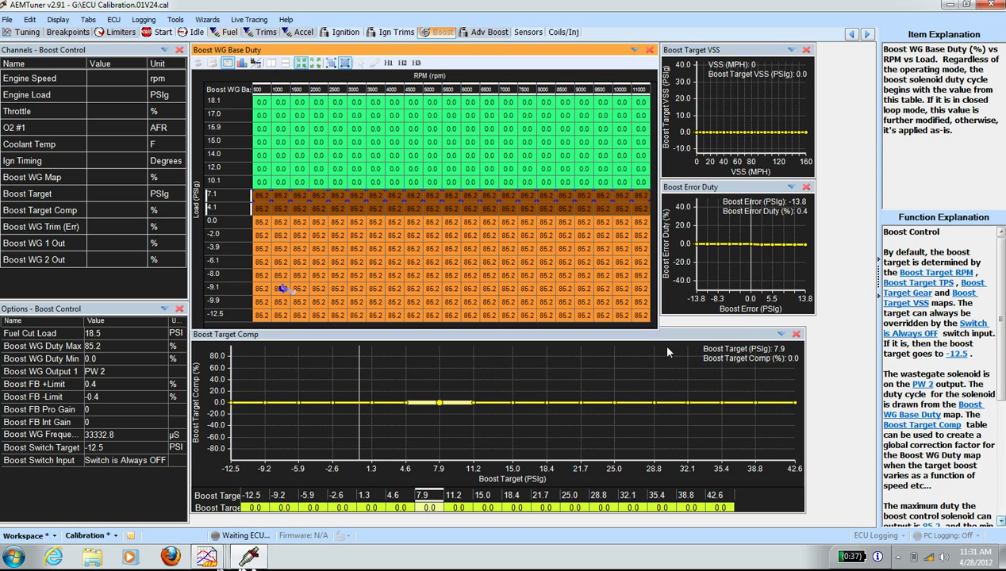
- Save the calibration with the extended wastegate base duty
{"action": "left_click", "coordinate": [7, 20]}
{"action": "left_click", "coordinate": [32, 78]}
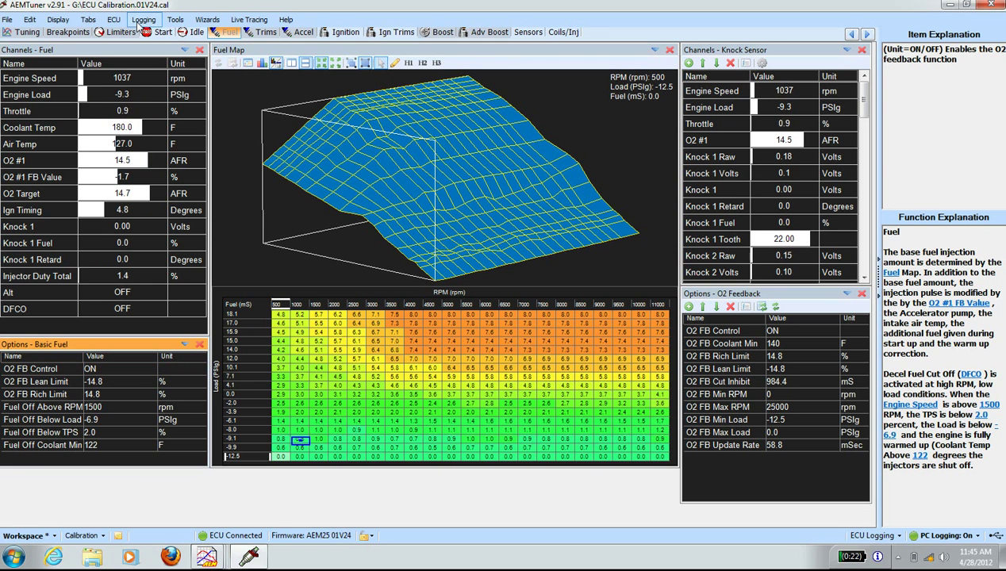
{"action": "left_click", "coordinate": [141, 21]}
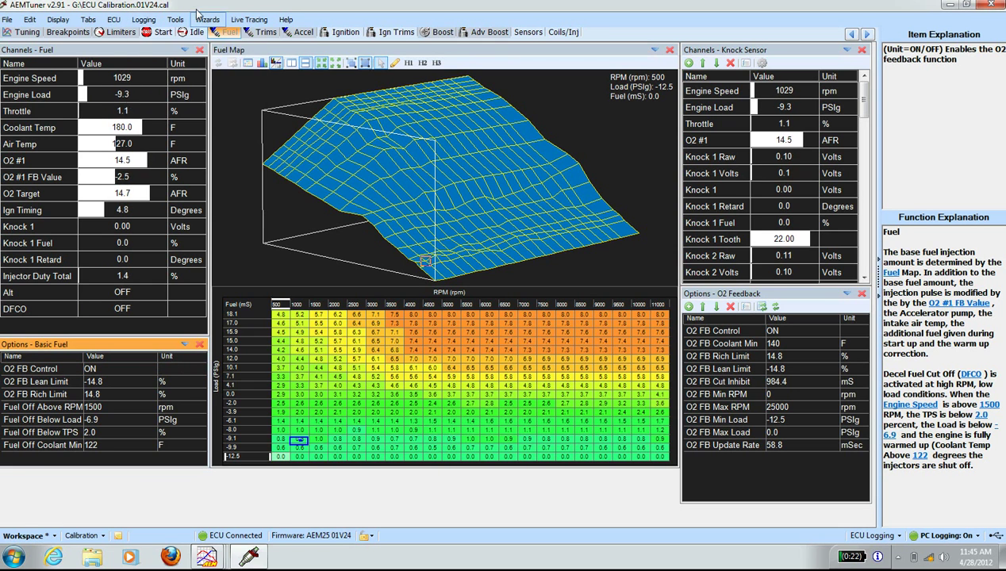
{"action": "mouse_move", "coordinate": [119, 24]}
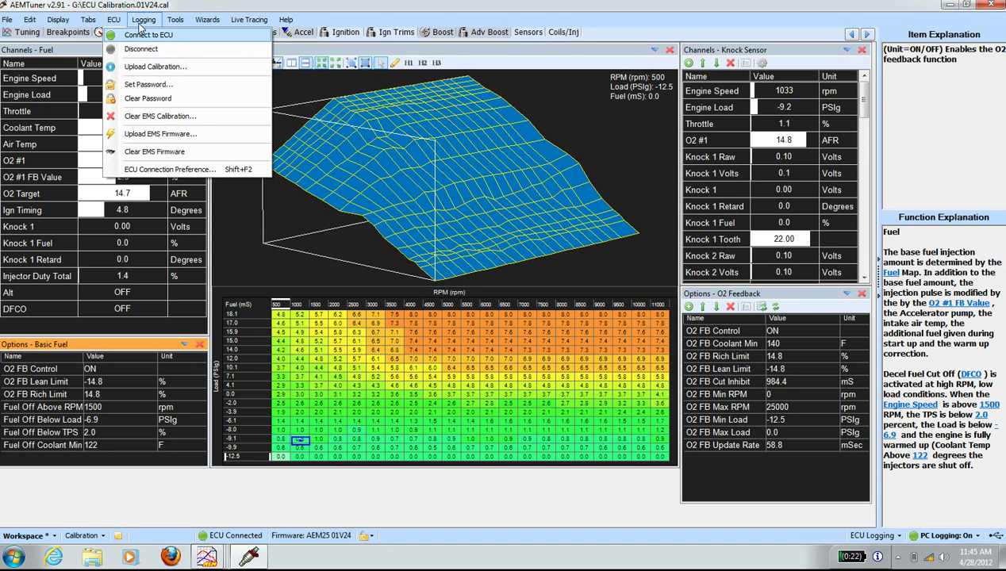
{"action": "left_click", "coordinate": [161, 63]}
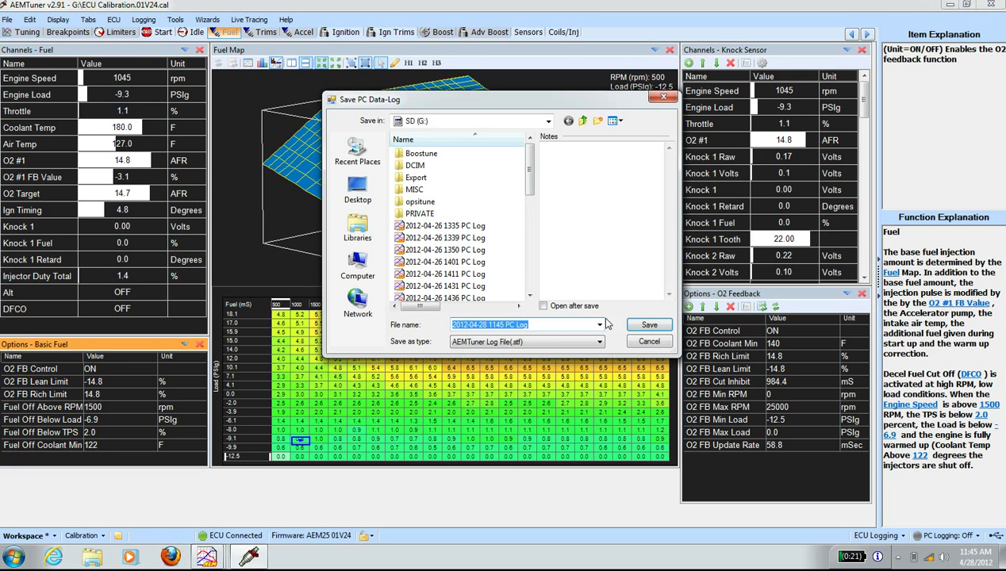
{"action": "left_click", "coordinate": [533, 326]}
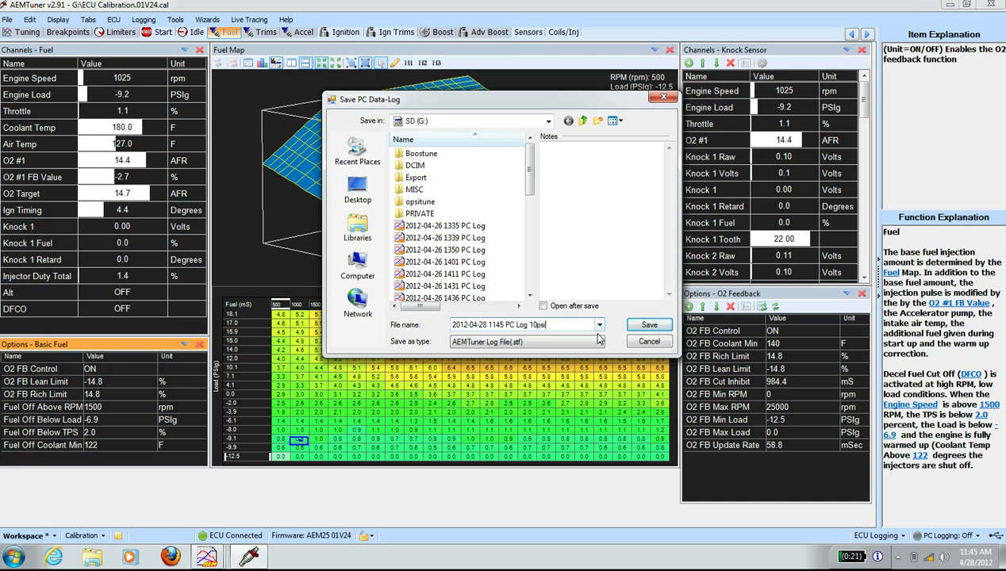
{"action": "left_click", "coordinate": [638, 326]}
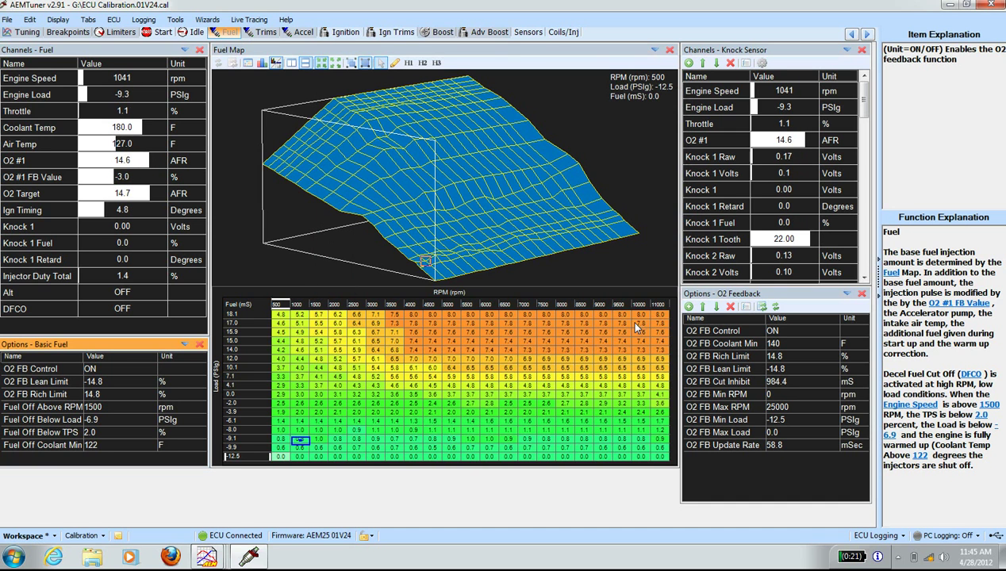
{"action": "left_click", "coordinate": [7, 20]}
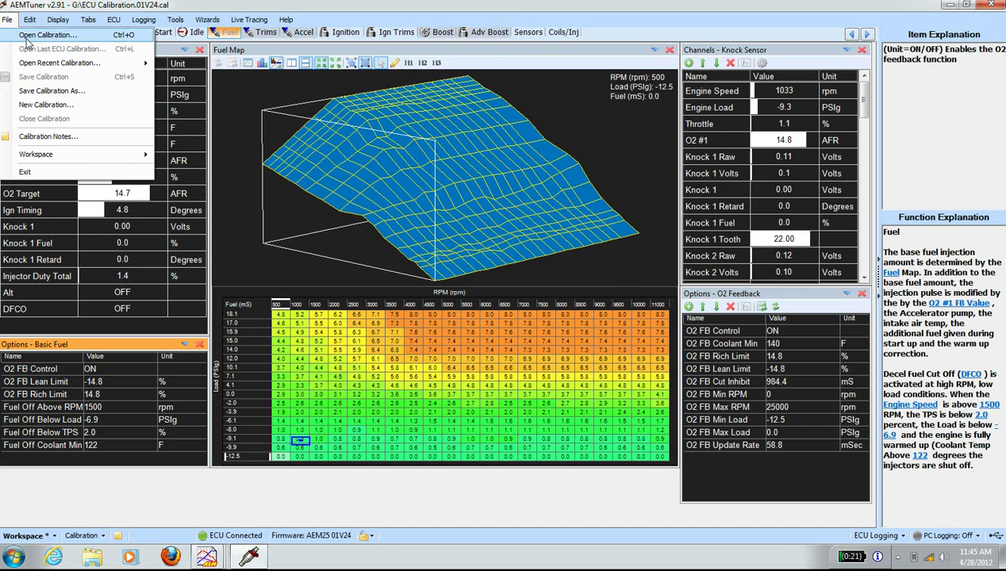
{"action": "left_click", "coordinate": [32, 35]}
{"action": "left_click", "coordinate": [586, 291]}
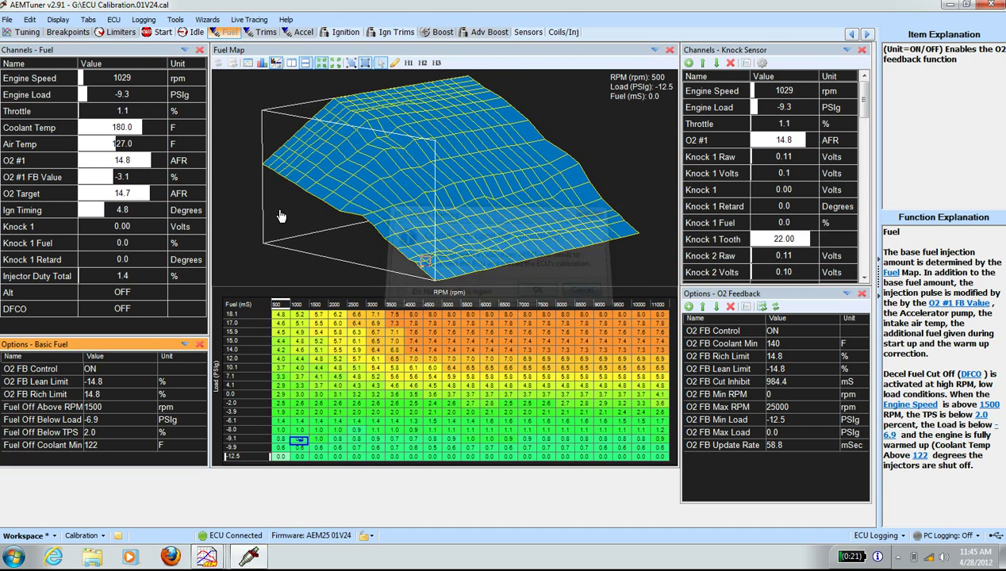
{"action": "left_click", "coordinate": [143, 20]}
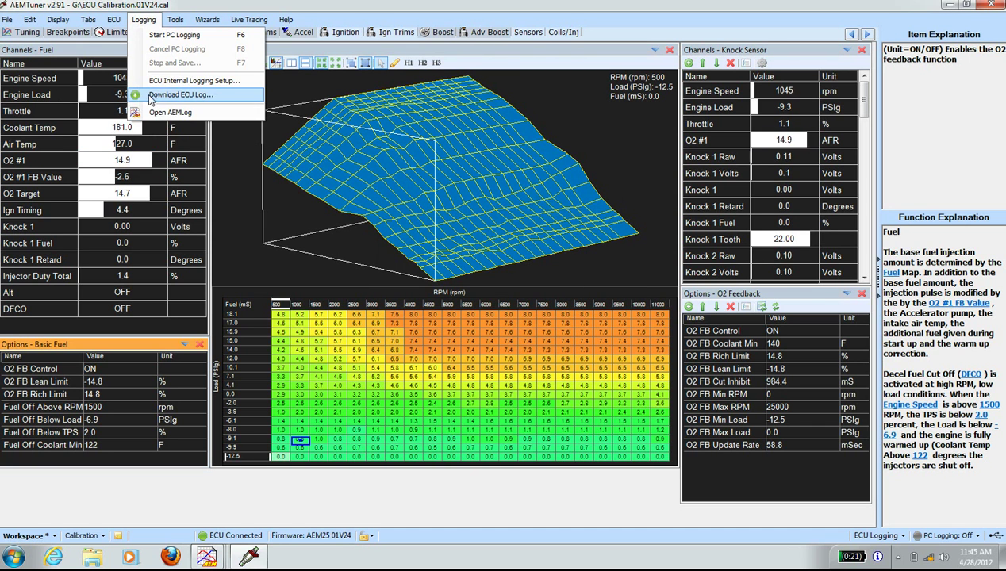
{"action": "left_click", "coordinate": [162, 101]}
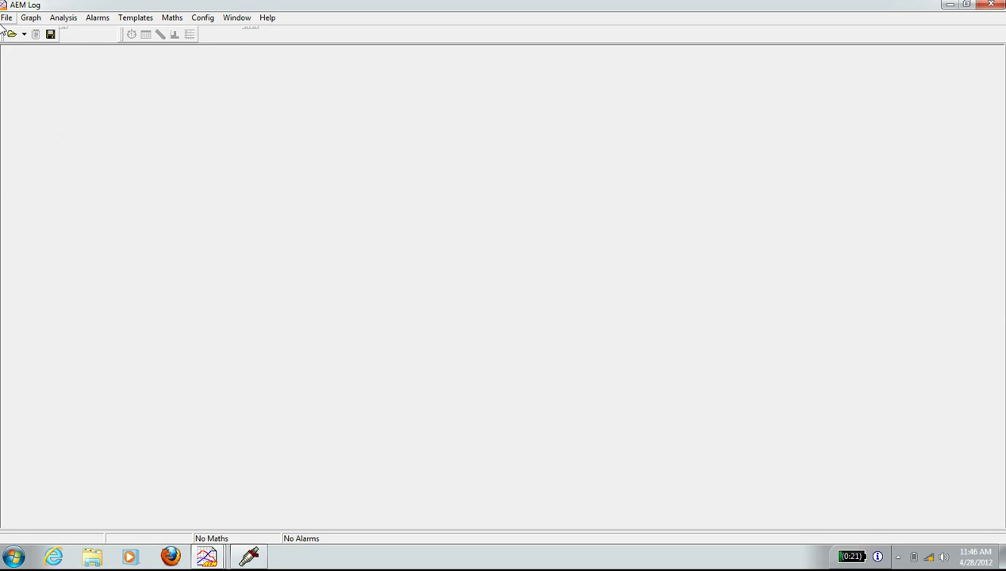
{"action": "left_click", "coordinate": [6, 17]}
{"action": "mouse_move", "coordinate": [22, 43]}
{"action": "left_click", "coordinate": [166, 92]}
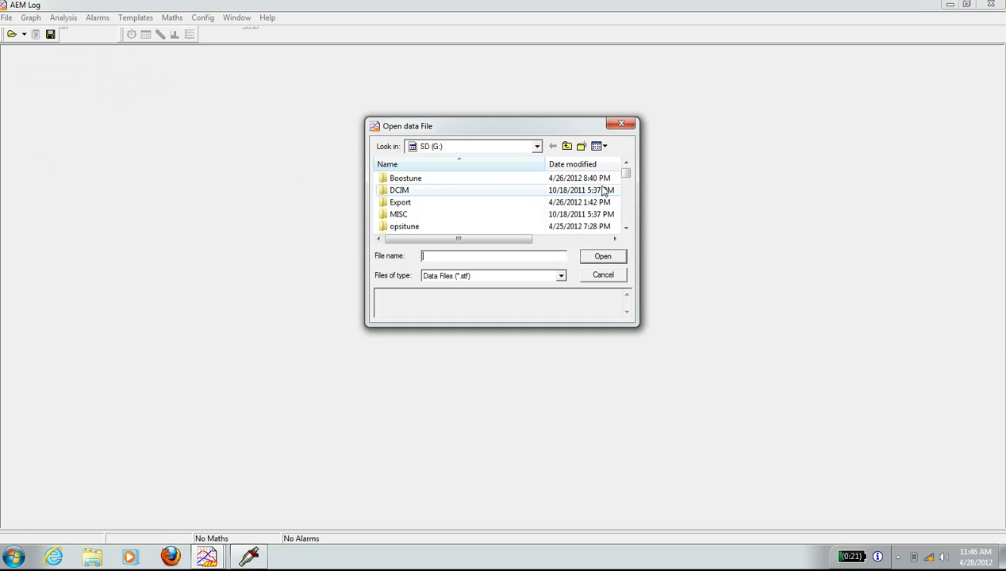
{"action": "scroll", "coordinate": [625, 208], "scroll_direction": "down", "scroll_amount": 2}
{"action": "scroll", "coordinate": [626, 208], "scroll_direction": "down", "scroll_amount": 3}
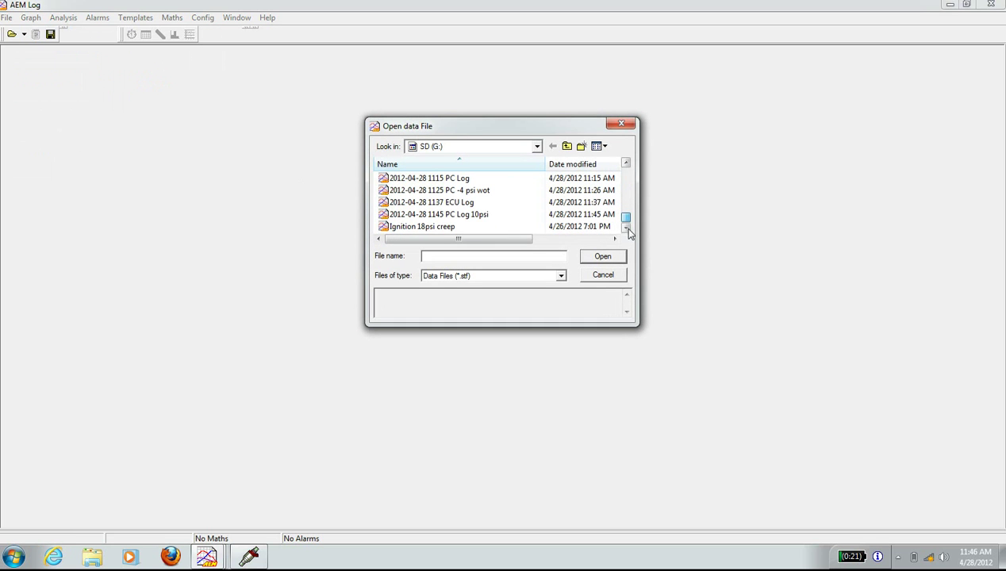
{"action": "left_click", "coordinate": [449, 214]}
{"action": "double_click", "coordinate": [450, 214]}
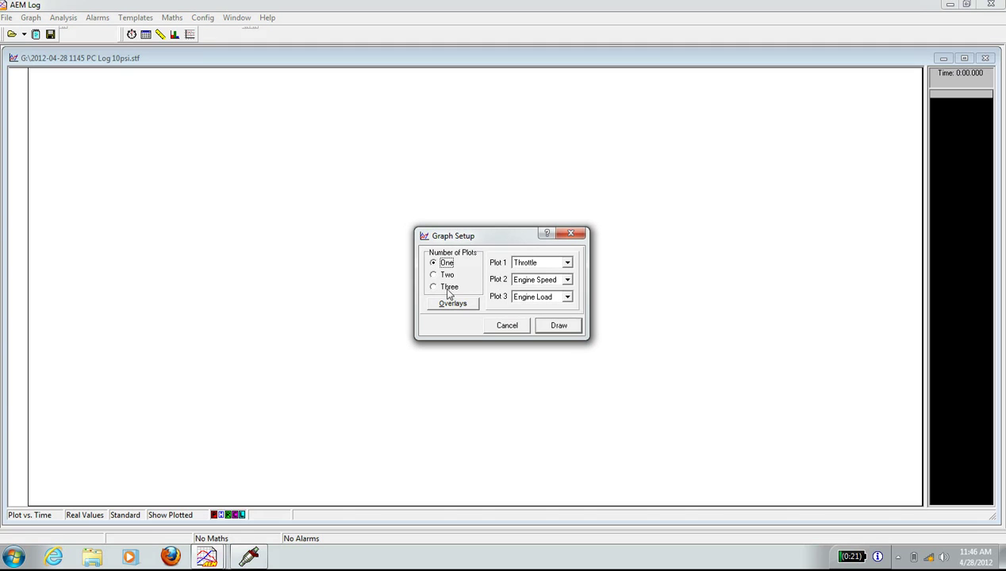
- Draw a single Throttle plot and zoom in on the full-throttle run between about 1:49 and 1:58
{"action": "left_click", "coordinate": [559, 324]}
{"action": "right_click", "coordinate": [416, 382]}
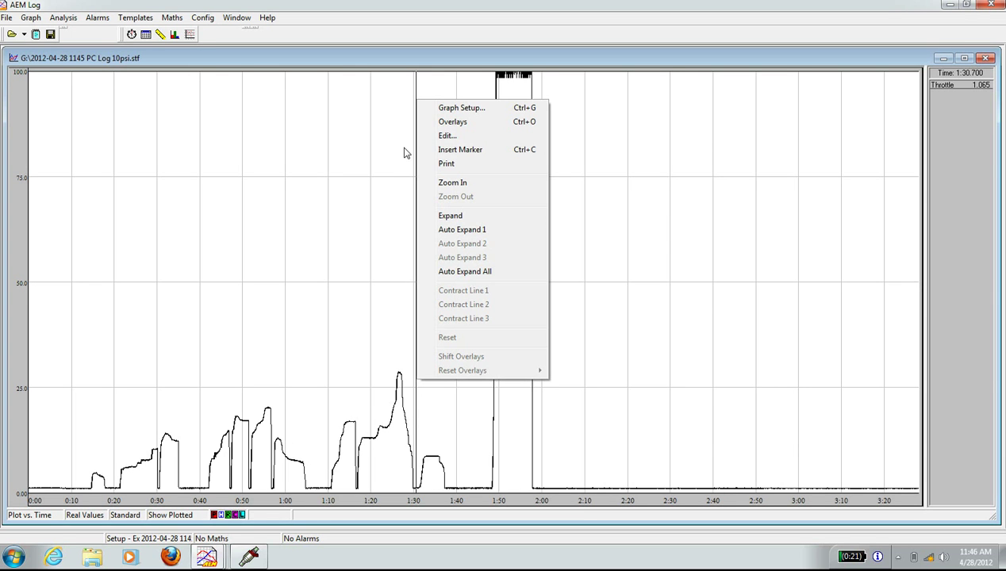
{"action": "left_click", "coordinate": [451, 182]}
{"action": "left_click", "coordinate": [484, 464]}
{"action": "left_click", "coordinate": [547, 485]}
- Overlay Engine Load, Engine Speed, O2 #1 and O2 Target on the Throttle plot
{"action": "left_click", "coordinate": [242, 440]}
{"action": "right_click", "coordinate": [243, 440]}
{"action": "left_click", "coordinate": [279, 184]}
{"action": "left_click_drag", "start_coordinate": [496, 250], "coordinate": [498, 293]}
{"action": "double_click", "coordinate": [481, 255]}
{"action": "double_click", "coordinate": [485, 264]}
{"action": "double_click", "coordinate": [477, 271]}
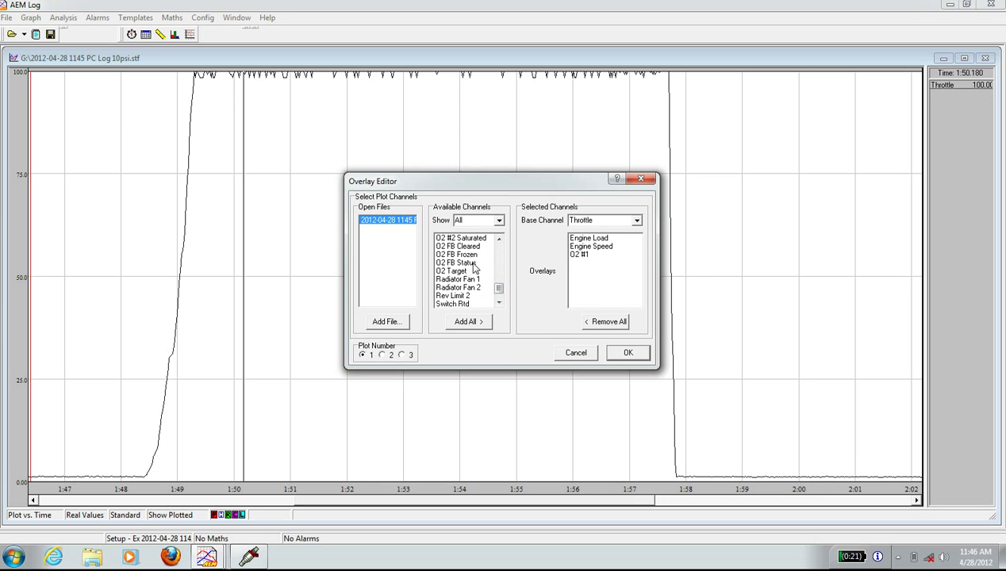
{"action": "left_click_drag", "start_coordinate": [498, 293], "coordinate": [498, 297]}
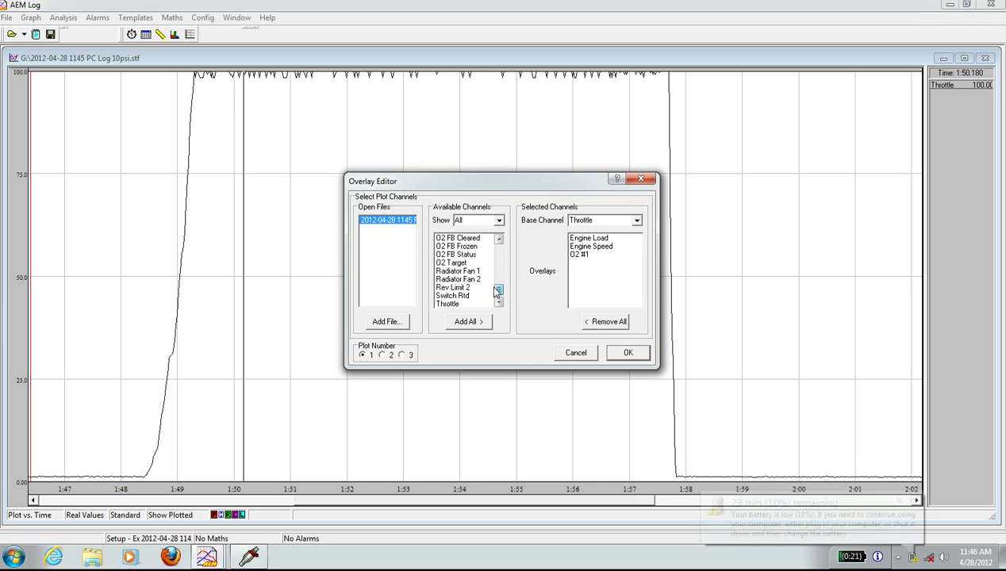
{"action": "double_click", "coordinate": [462, 263]}
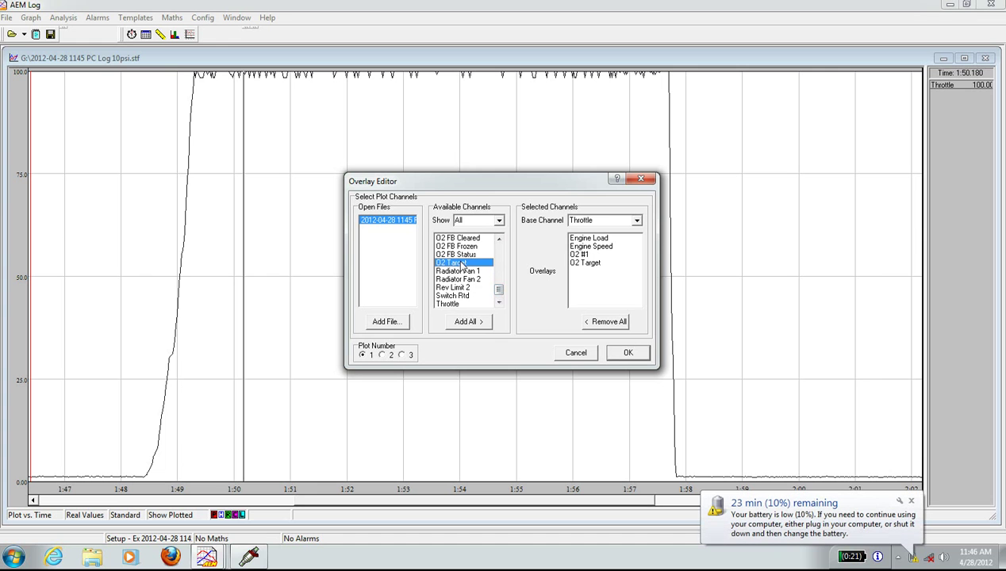
{"action": "left_click", "coordinate": [628, 353]}
- Zoom in further on the full-throttle run and compare O2 #1 with O2 Target along its length
{"action": "left_click", "coordinate": [194, 463]}
{"action": "right_click", "coordinate": [153, 159]}
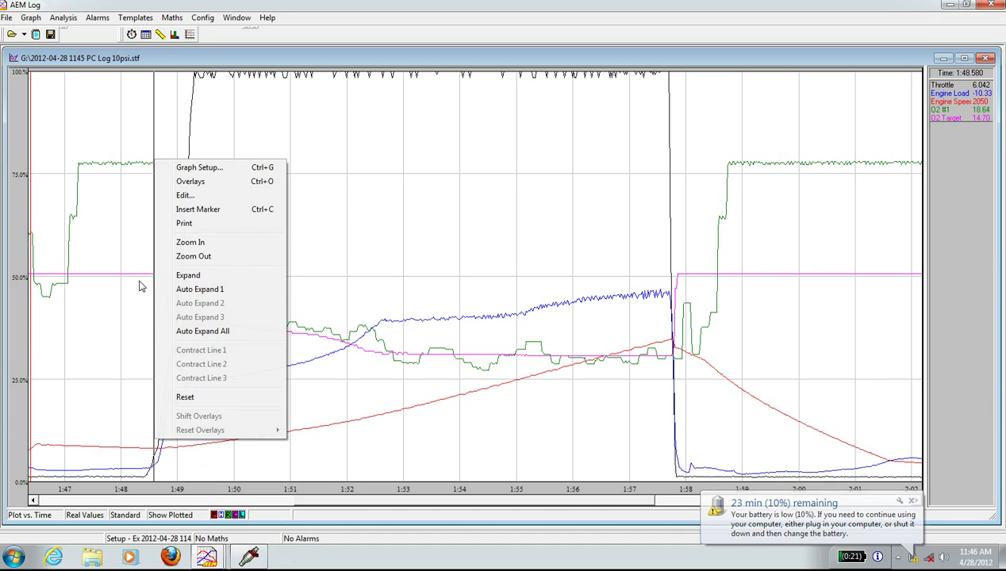
{"action": "left_click", "coordinate": [190, 242]}
{"action": "left_click", "coordinate": [138, 471]}
{"action": "left_click", "coordinate": [693, 461]}
{"action": "left_click_drag", "start_coordinate": [187, 441], "coordinate": [121, 420]}
{"action": "left_click_drag", "start_coordinate": [130, 332], "coordinate": [741, 390]}
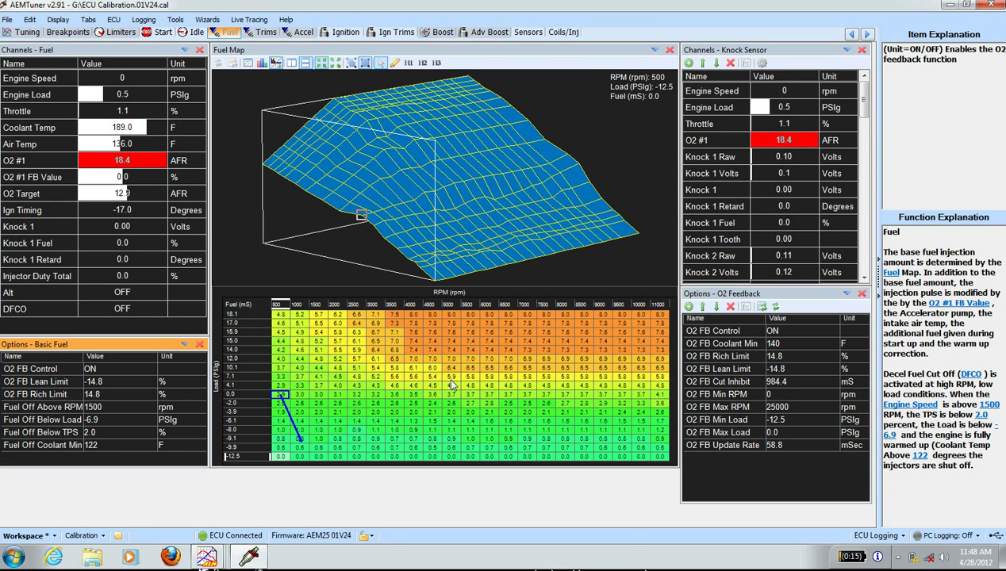
- Check the log at 1:14.700 and set AEMTuner's 5000 rpm fuel cells to 5.9 mS at 7.1 PSIg and 6.6 mS at 10.1 PSIg
{"action": "left_click", "coordinate": [472, 378]}
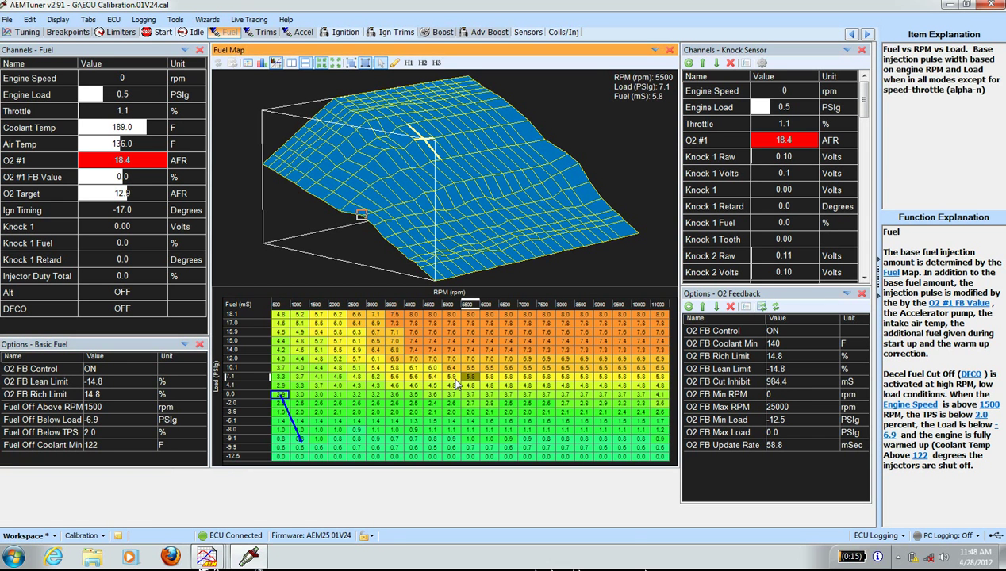
{"action": "left_click", "coordinate": [448, 379]}
{"action": "left_click", "coordinate": [255, 558]}
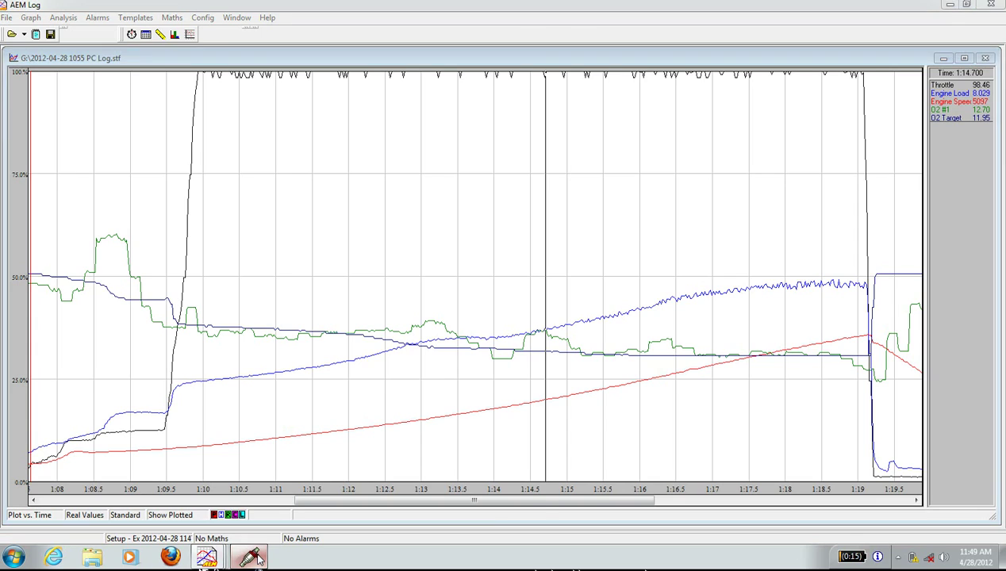
{"action": "left_click", "coordinate": [206, 558]}
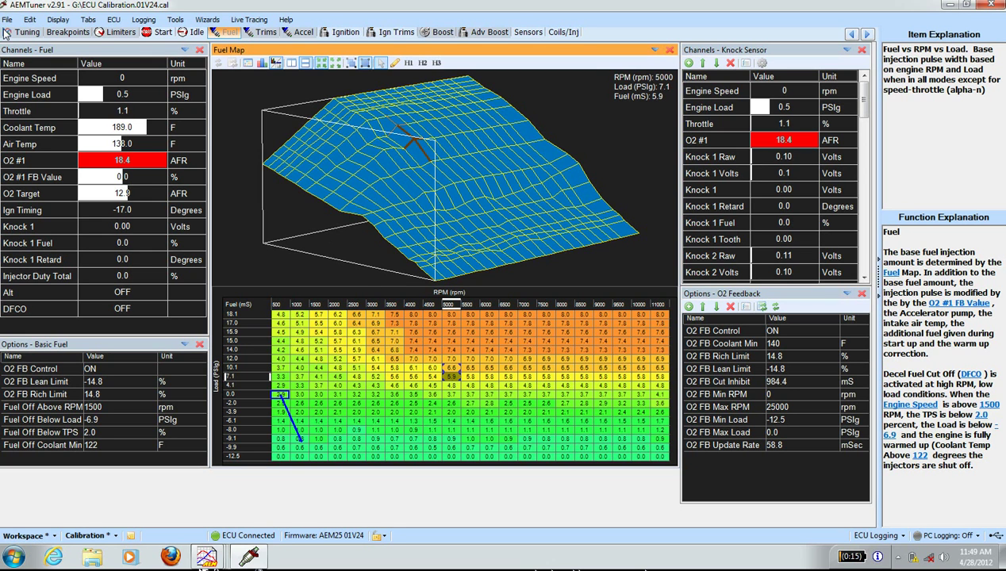
- Interpolate the 10.1 PSIg fuel row horizontally from 3500 to 5000 rpm and save the calibration
{"action": "right_click", "coordinate": [397, 370]}
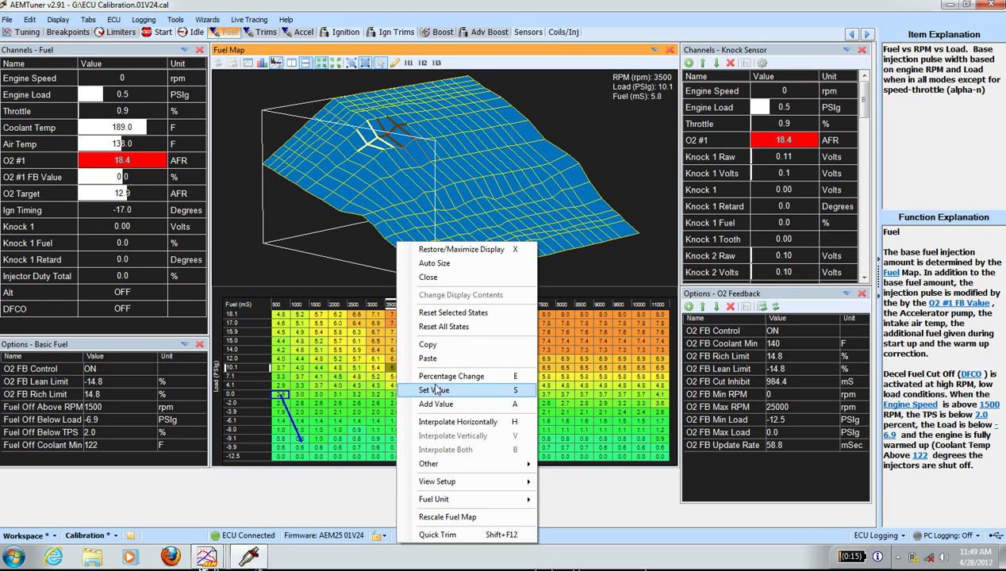
{"action": "left_click", "coordinate": [448, 422]}
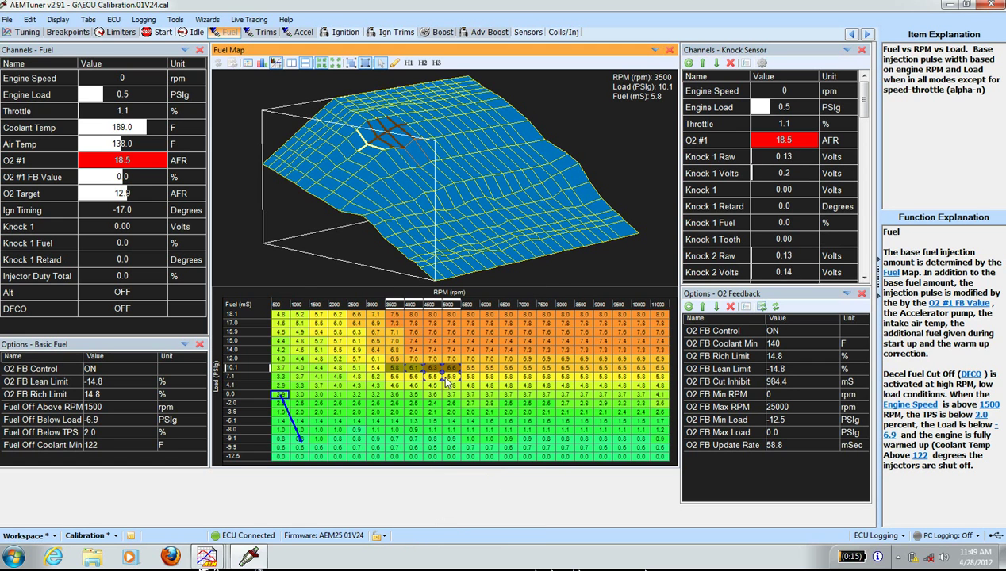
{"action": "left_click", "coordinate": [8, 19]}
{"action": "left_click", "coordinate": [35, 49]}
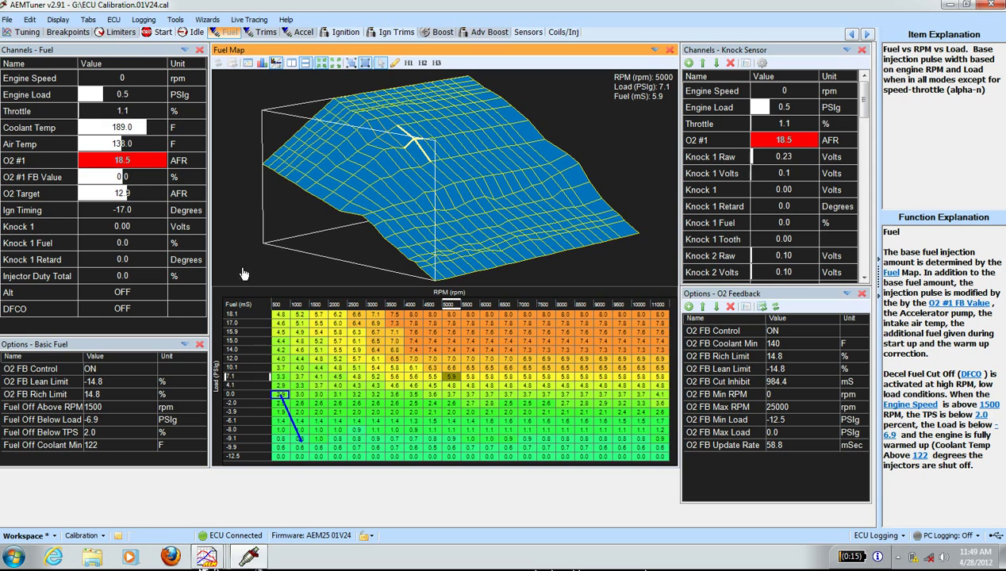
- Interpolate the 7.1 PSIg fuel row horizontally from 3500 to 5000 rpm and save the calibration
{"action": "right_click", "coordinate": [400, 382]}
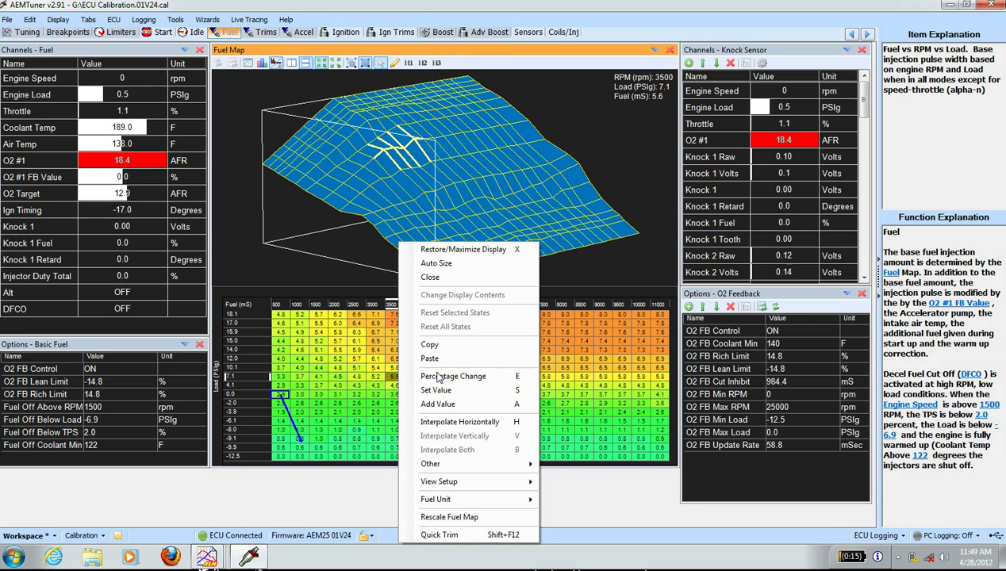
{"action": "left_click", "coordinate": [450, 421]}
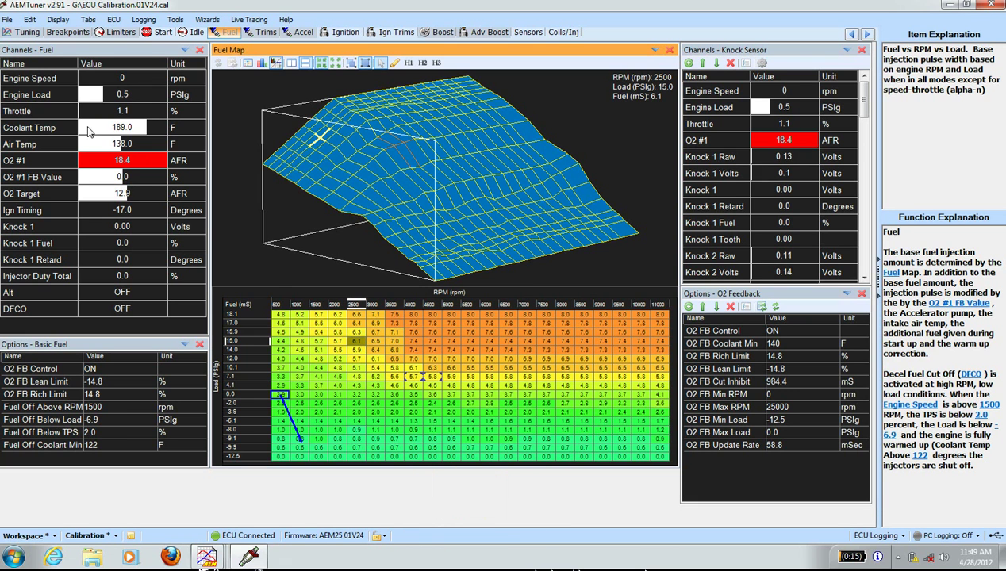
{"action": "left_click", "coordinate": [6, 19]}
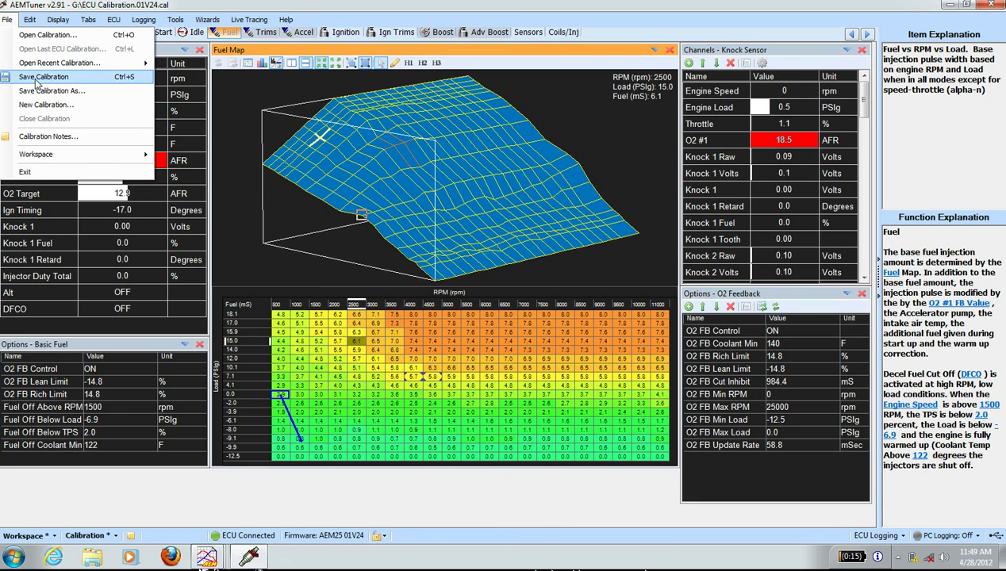
{"action": "left_click", "coordinate": [38, 82]}
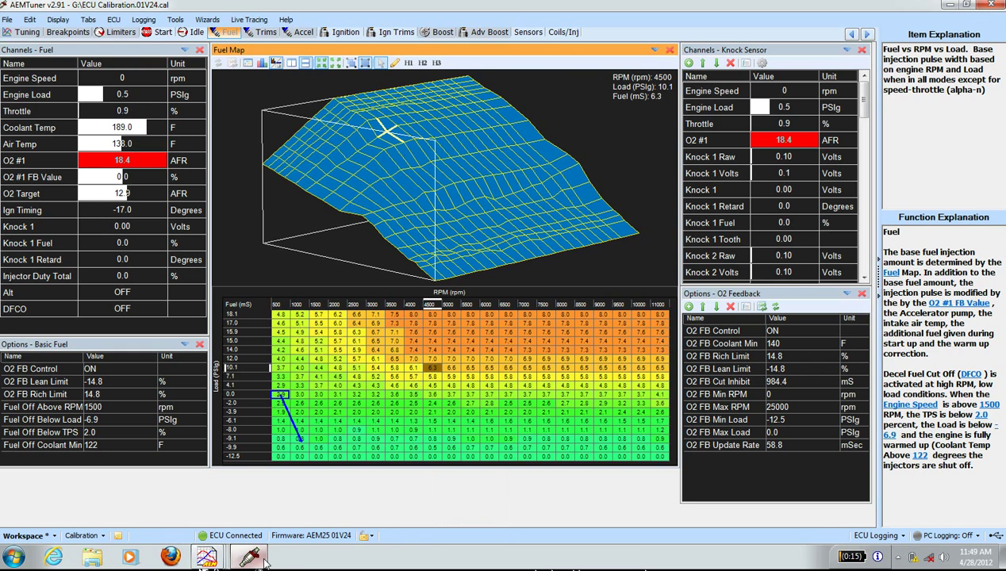
- Check the log at 1:16.400 and locate the corresponding 6500 rpm cells at 10.1 and 12.0 PSIg in AEMTuner's Fuel Map
{"action": "left_click", "coordinate": [252, 557]}
{"action": "left_click_drag", "start_coordinate": [626, 397], "coordinate": [669, 385]}
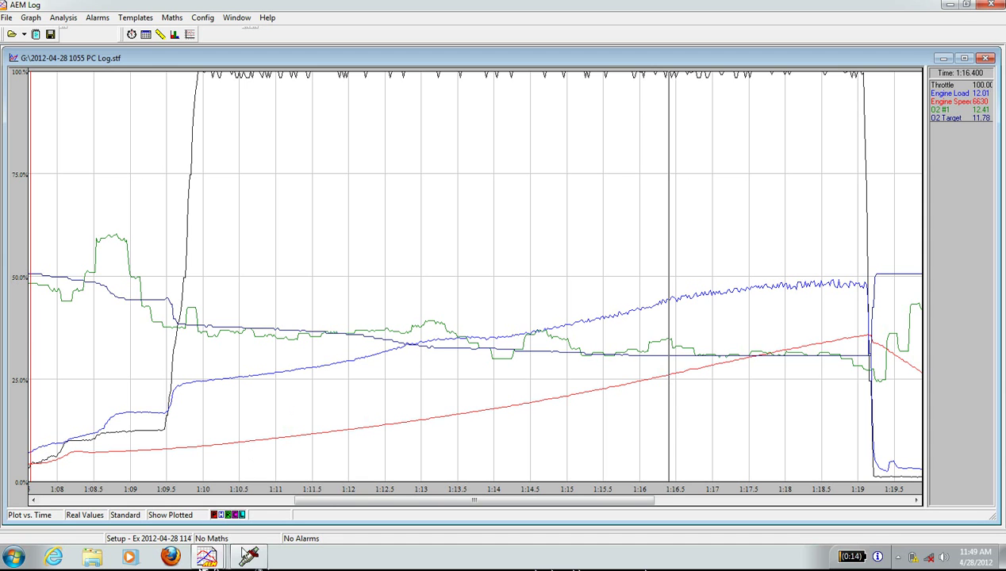
{"action": "left_click", "coordinate": [249, 556]}
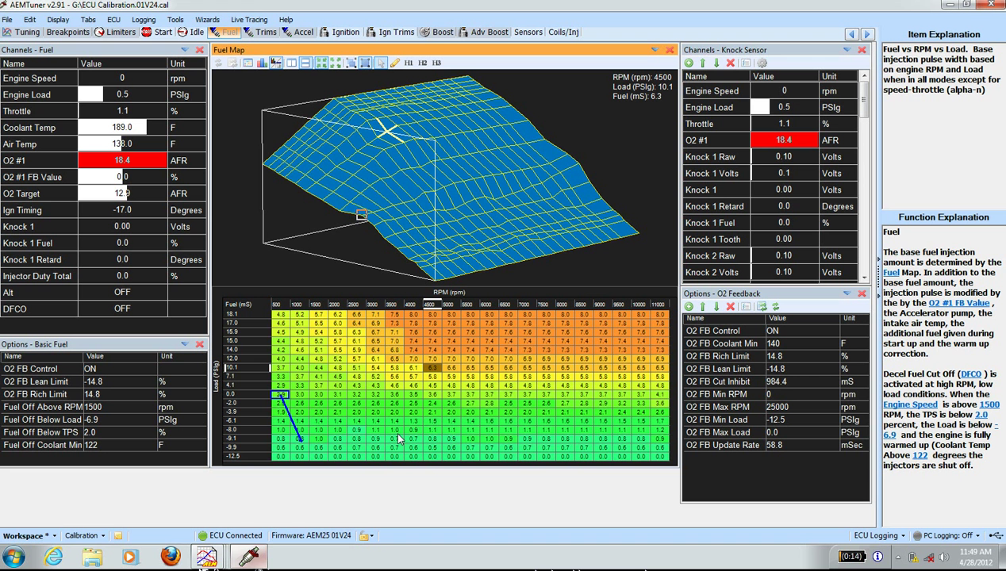
{"action": "left_click", "coordinate": [508, 368]}
{"action": "left_click", "coordinate": [512, 359]}
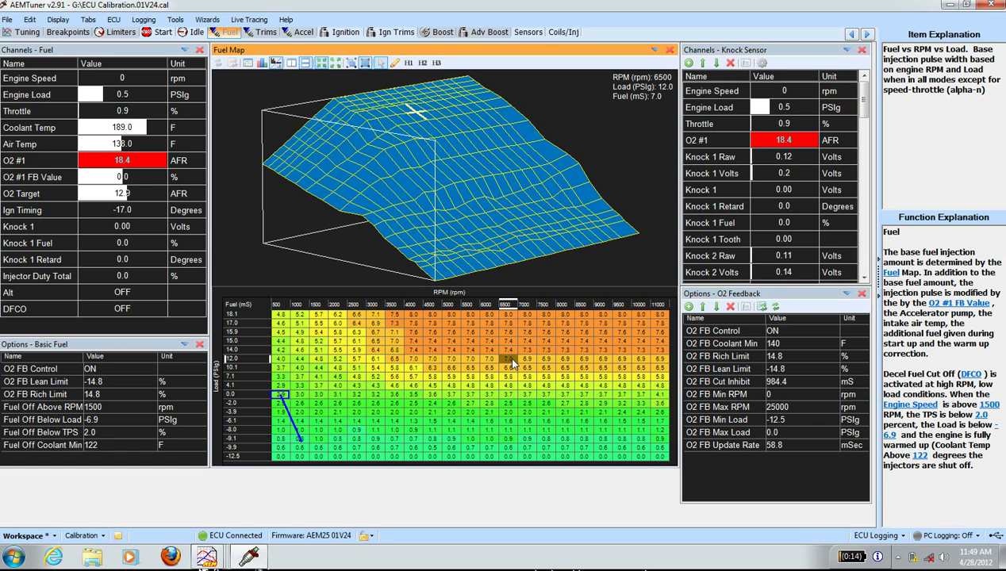
{"action": "left_click", "coordinate": [253, 559]}
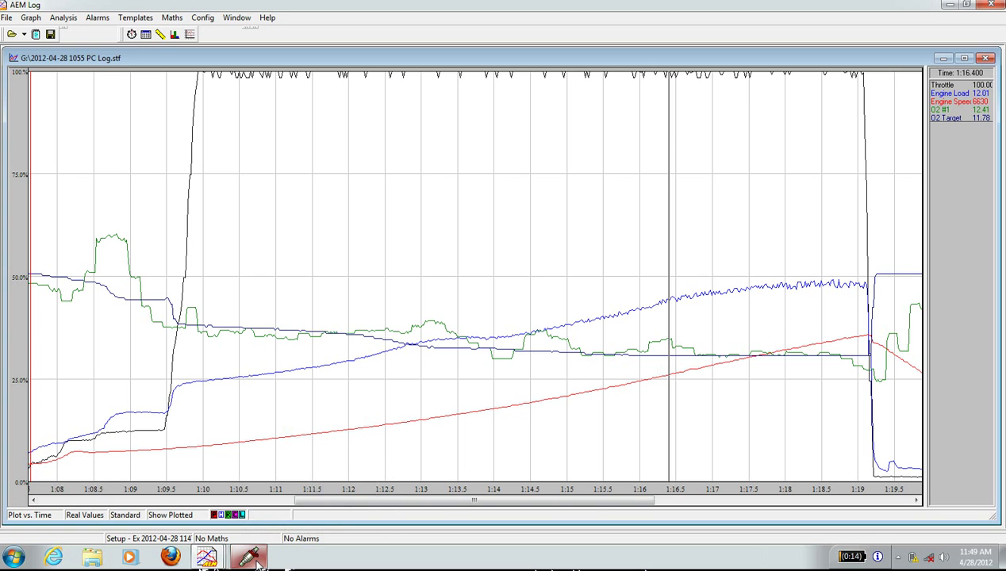
{"action": "left_click", "coordinate": [252, 560]}
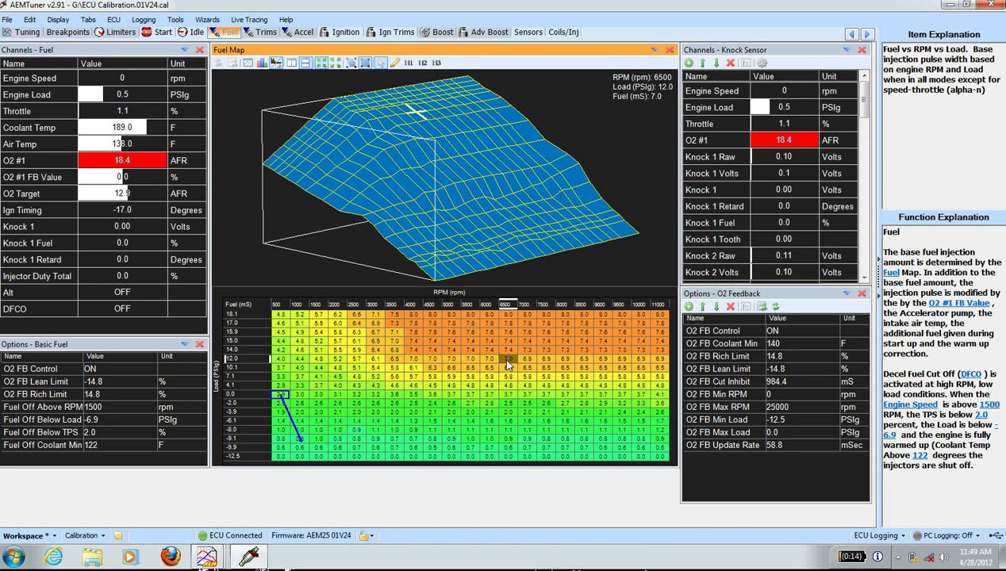
- Set the 6000 rpm fuel cell at 10.1 PSIg to 6.7 mS and save the calibration
{"action": "left_click", "coordinate": [498, 370]}
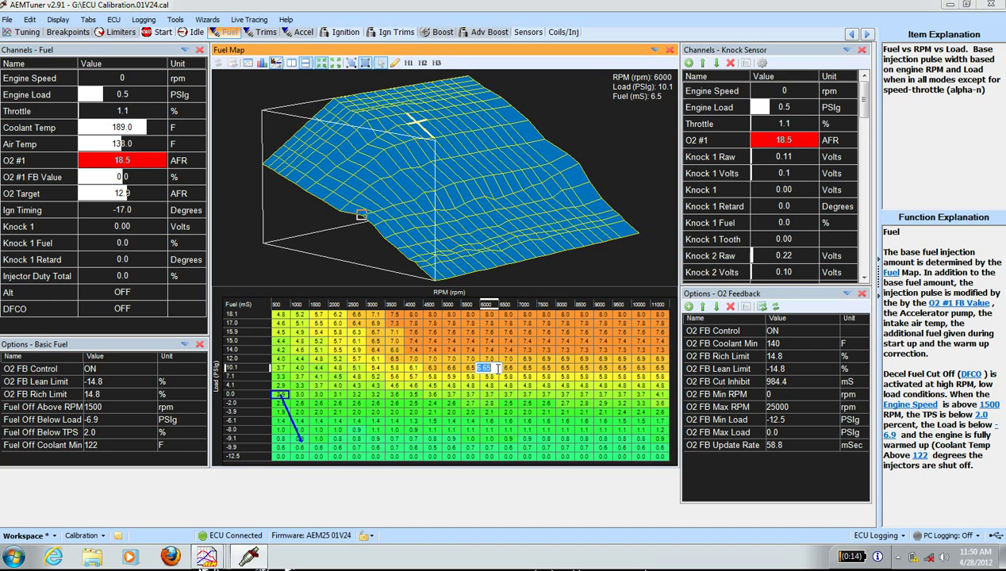
{"action": "type", "text": "6.7"}
{"action": "key", "text": "Return"}
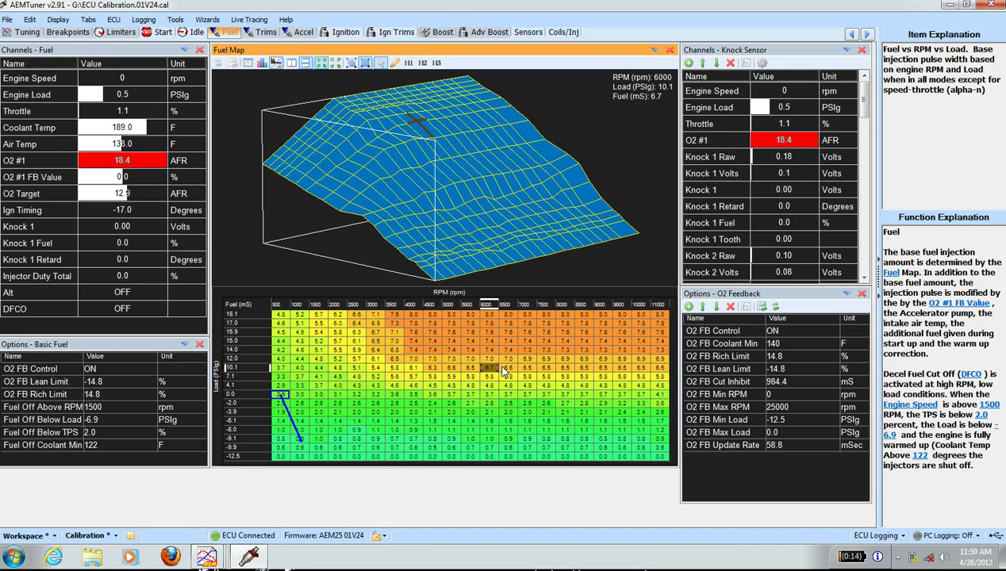
{"action": "left_click", "coordinate": [485, 358]}
{"action": "left_click", "coordinate": [474, 369]}
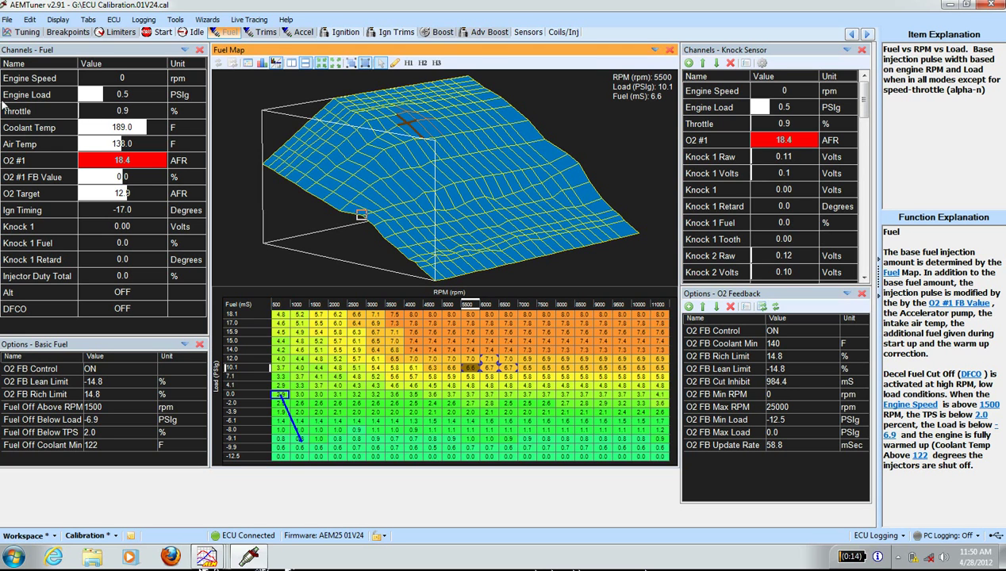
{"action": "left_click", "coordinate": [7, 19]}
{"action": "left_click", "coordinate": [36, 77]}
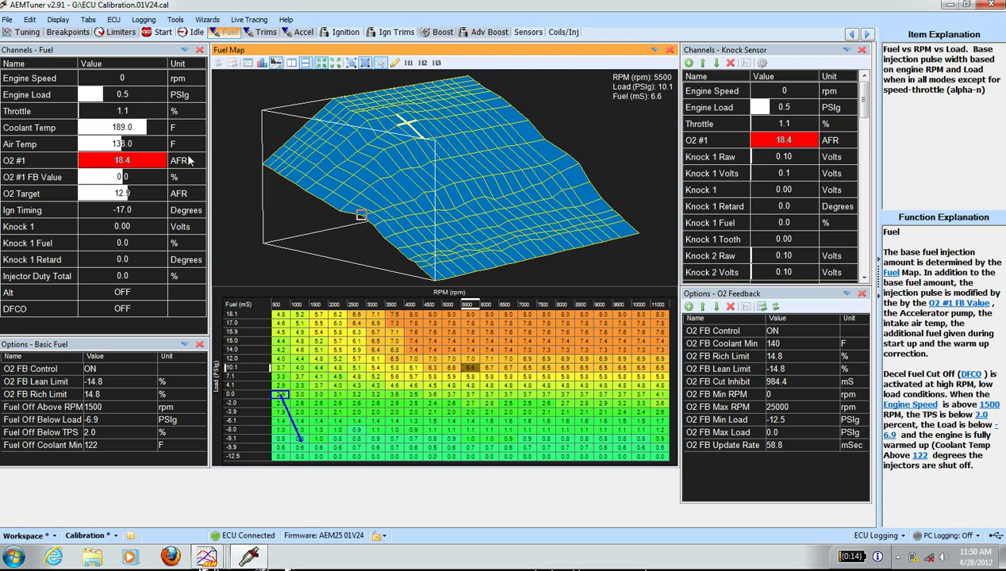
- Go over the 10.1 PSIg fuel cells from 5500 to 6500 rpm and start a new PC log
{"action": "left_click", "coordinate": [490, 412]}
{"action": "left_click_drag", "start_coordinate": [506, 366], "coordinate": [473, 366]}
{"action": "left_click", "coordinate": [493, 403]}
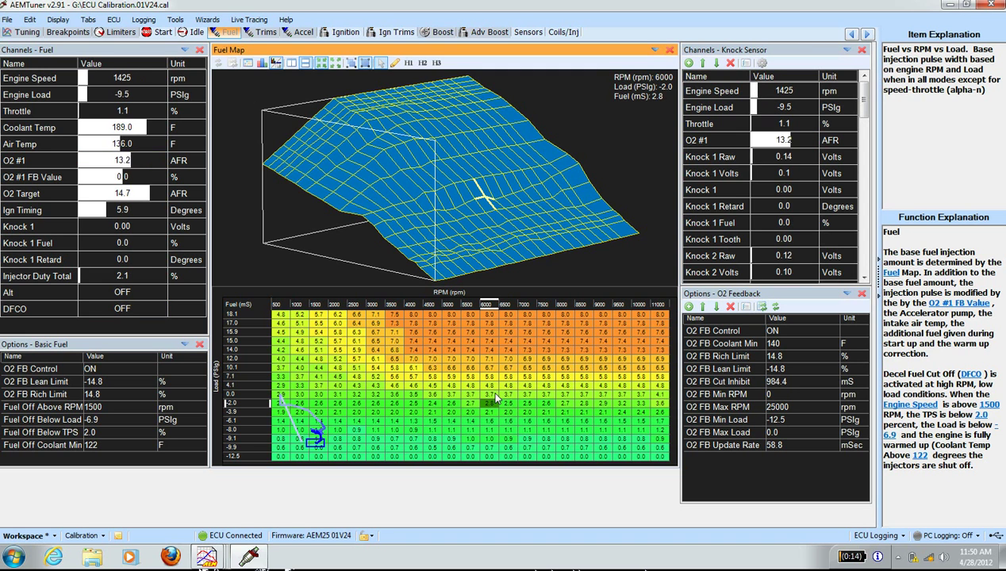
{"action": "left_click", "coordinate": [143, 22]}
{"action": "left_click", "coordinate": [166, 34]}
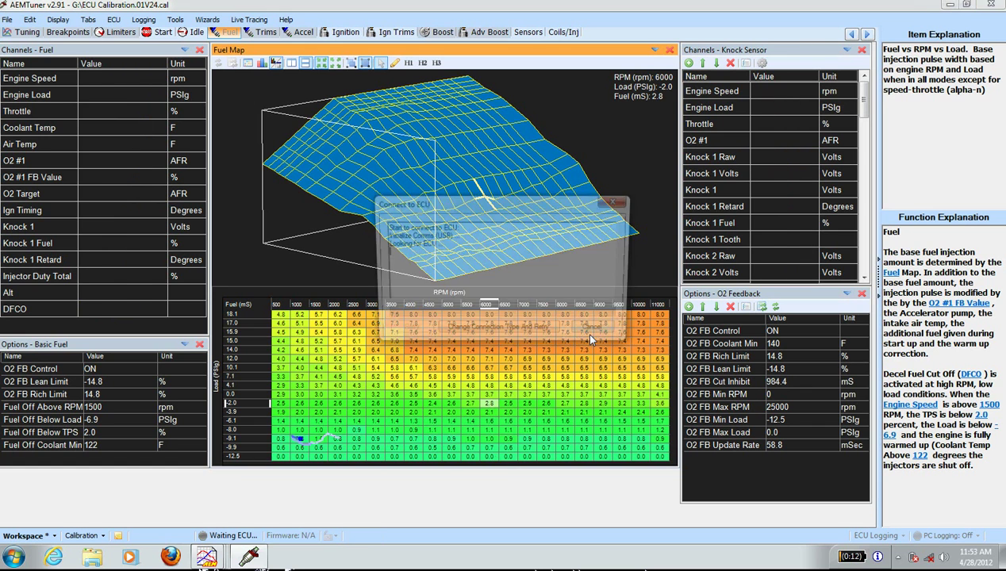
- Download the ECU's internal log and dismiss the graph setup offered for it in AEMLog
{"action": "left_click", "coordinate": [143, 19]}
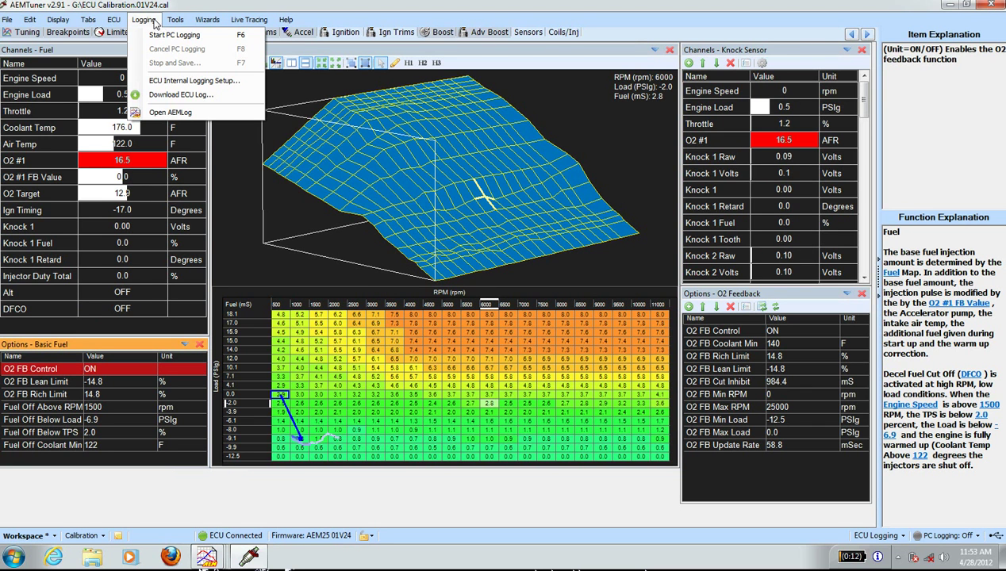
{"action": "left_click", "coordinate": [174, 93]}
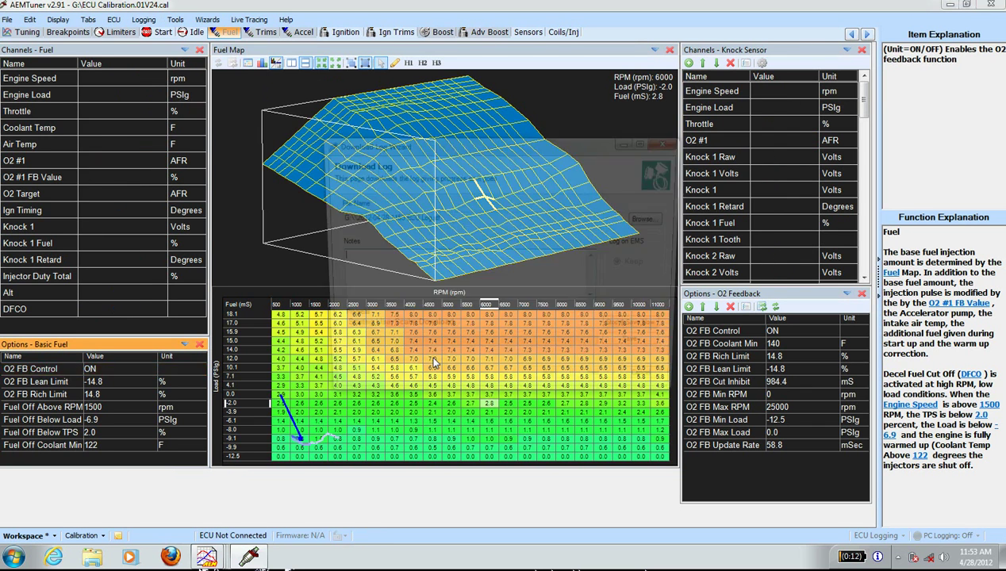
{"action": "left_click", "coordinate": [640, 349]}
{"action": "left_click", "coordinate": [653, 386]}
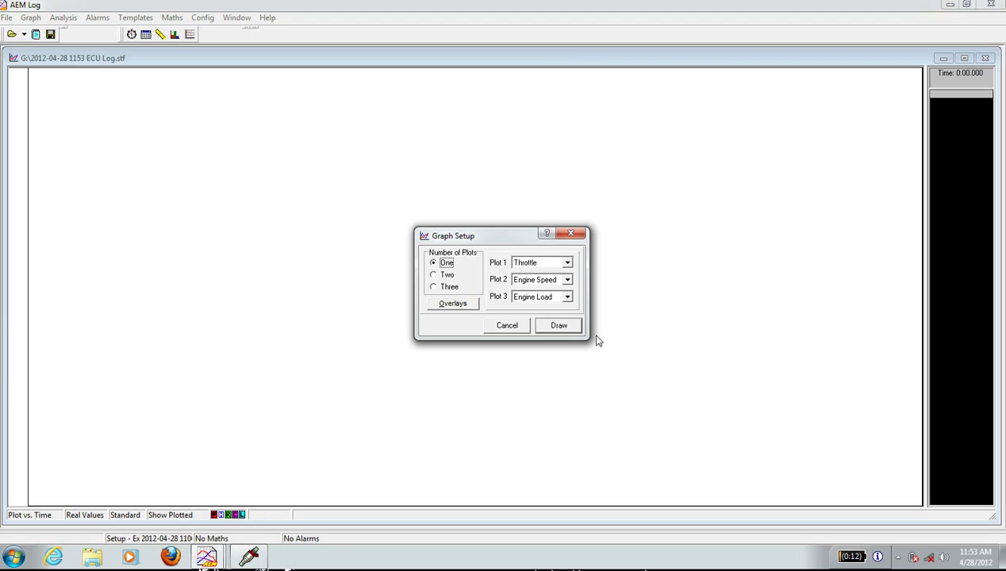
{"action": "left_click", "coordinate": [571, 233]}
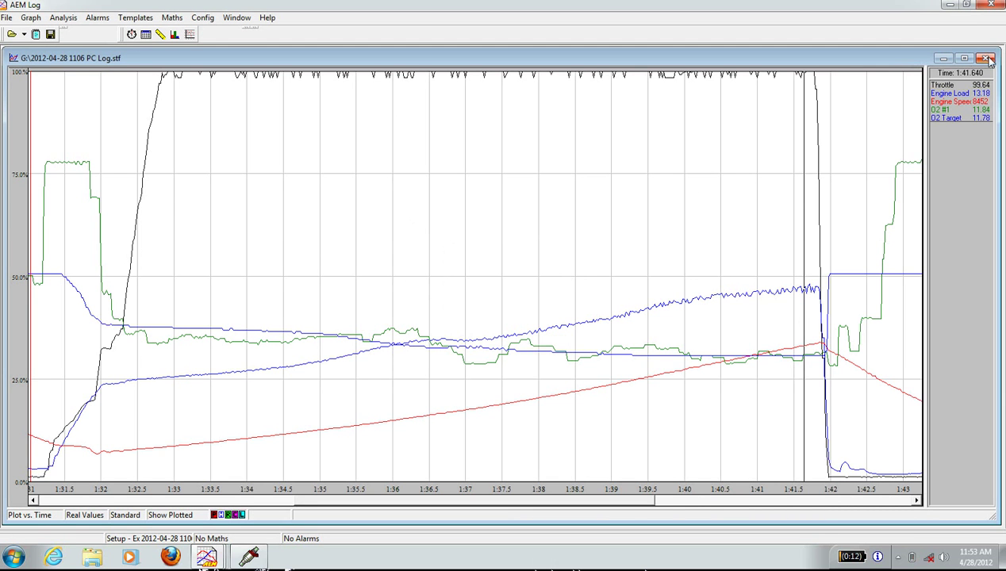
{"action": "left_click", "coordinate": [5, 17]}
{"action": "left_click", "coordinate": [16, 29]}
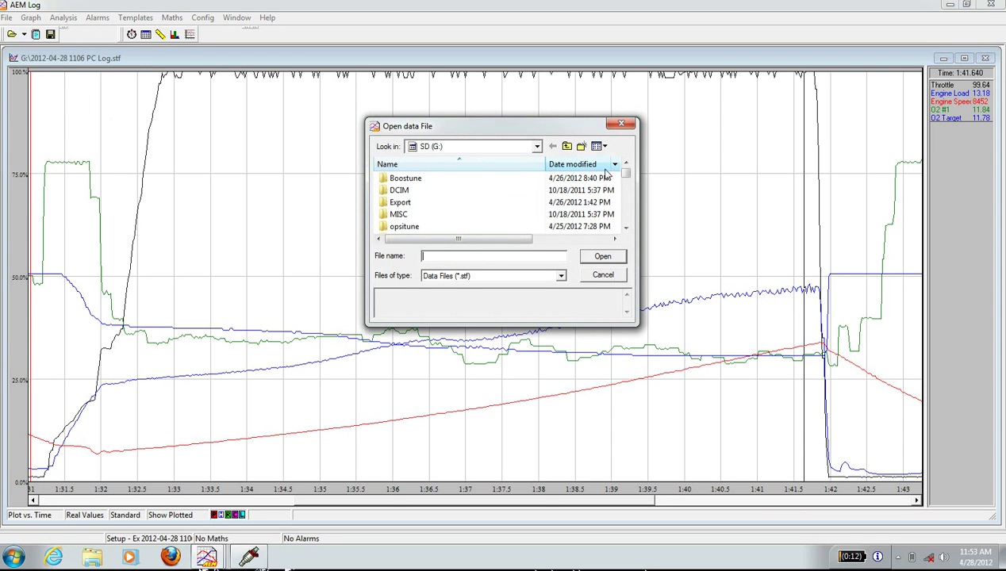
{"action": "left_click", "coordinate": [626, 223]}
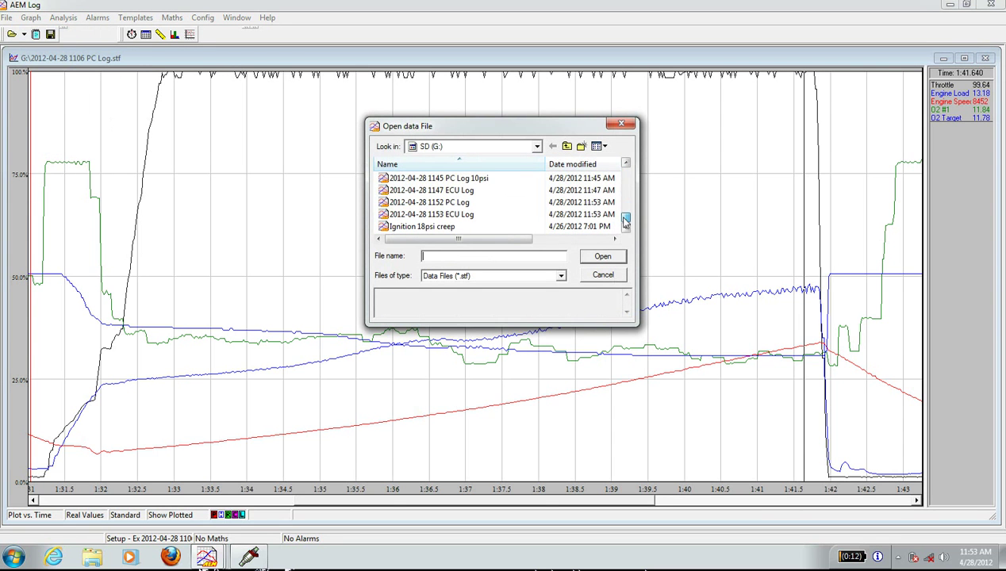
{"action": "left_click", "coordinate": [468, 215]}
{"action": "left_click", "coordinate": [477, 216]}
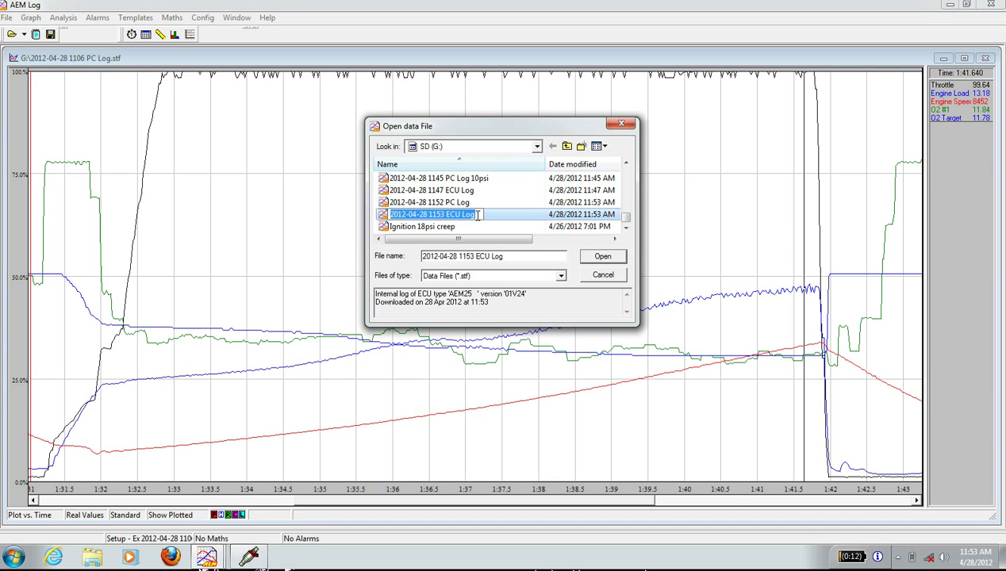
{"action": "left_click", "coordinate": [481, 216]}
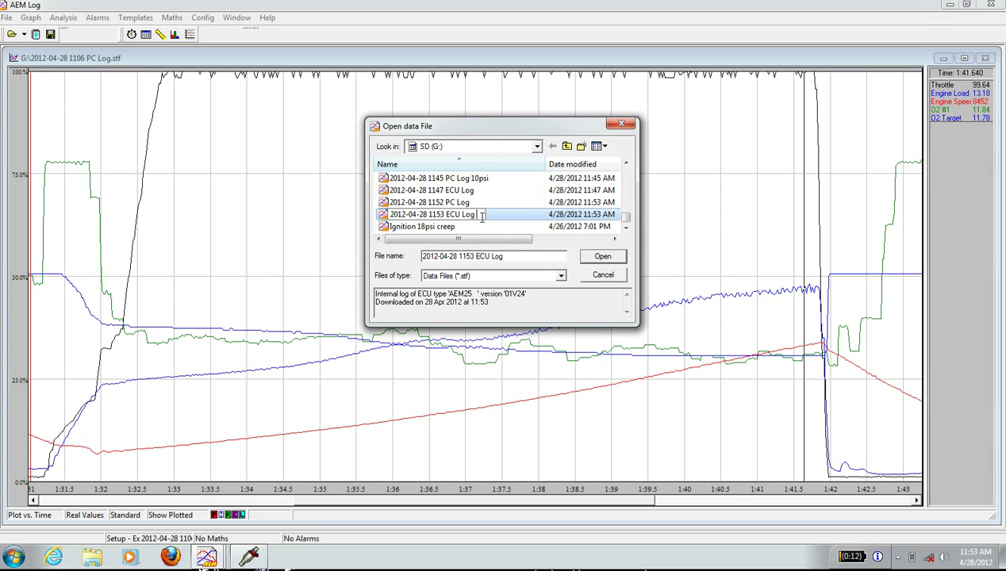
{"action": "left_click", "coordinate": [469, 203]}
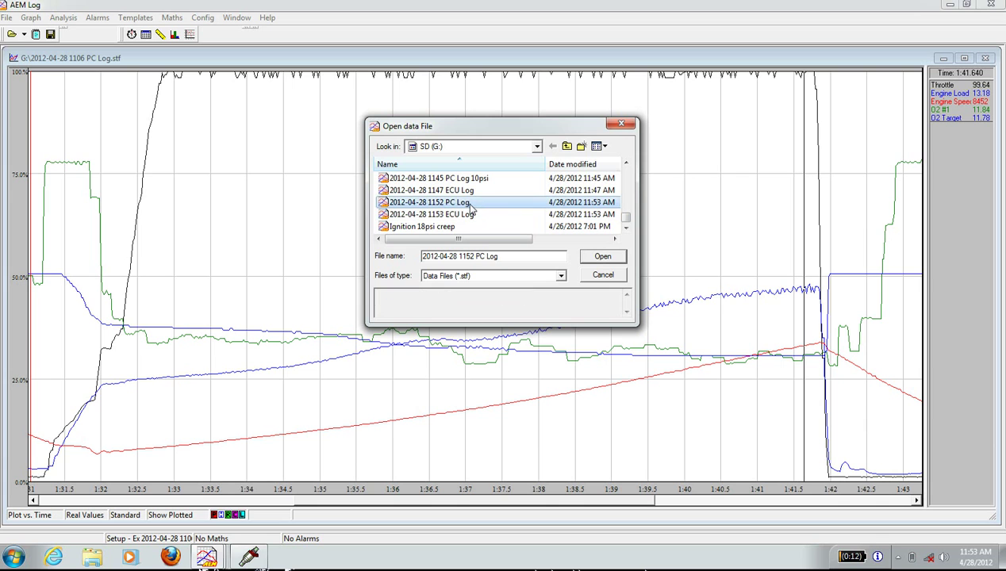
{"action": "left_click", "coordinate": [471, 203]}
{"action": "left_click", "coordinate": [471, 203]}
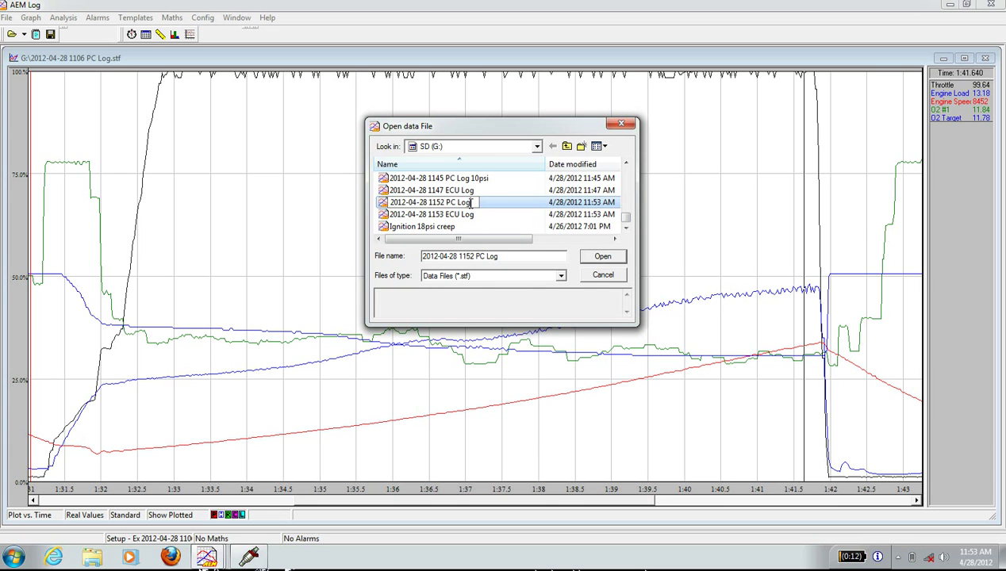
{"action": "type", "text": "10psi"}
{"action": "key", "text": "Return"}
{"action": "left_click", "coordinate": [485, 204]}
{"action": "double_click", "coordinate": [486, 204]}
{"action": "left_click", "coordinate": [557, 324]}
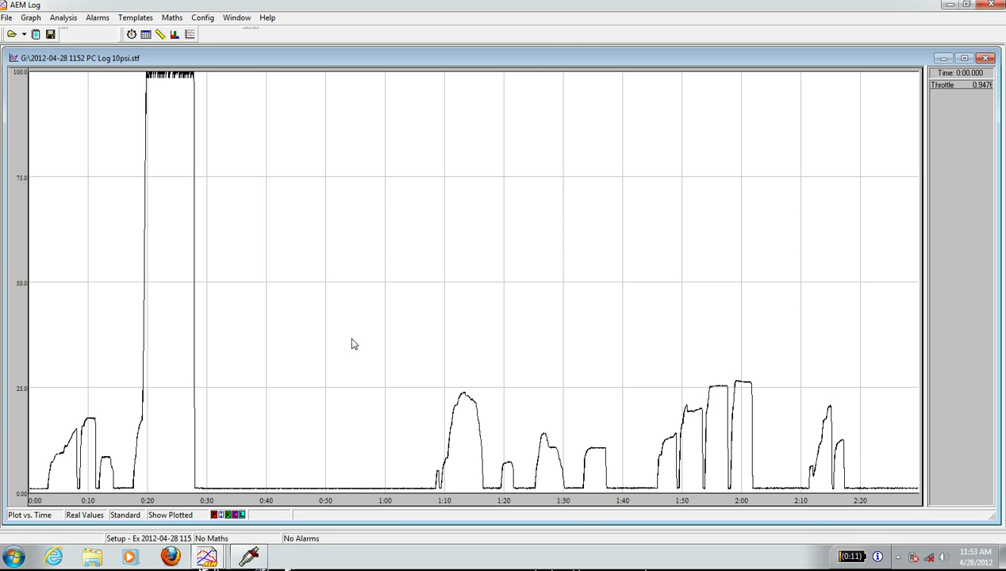
{"action": "right_click", "coordinate": [298, 324]}
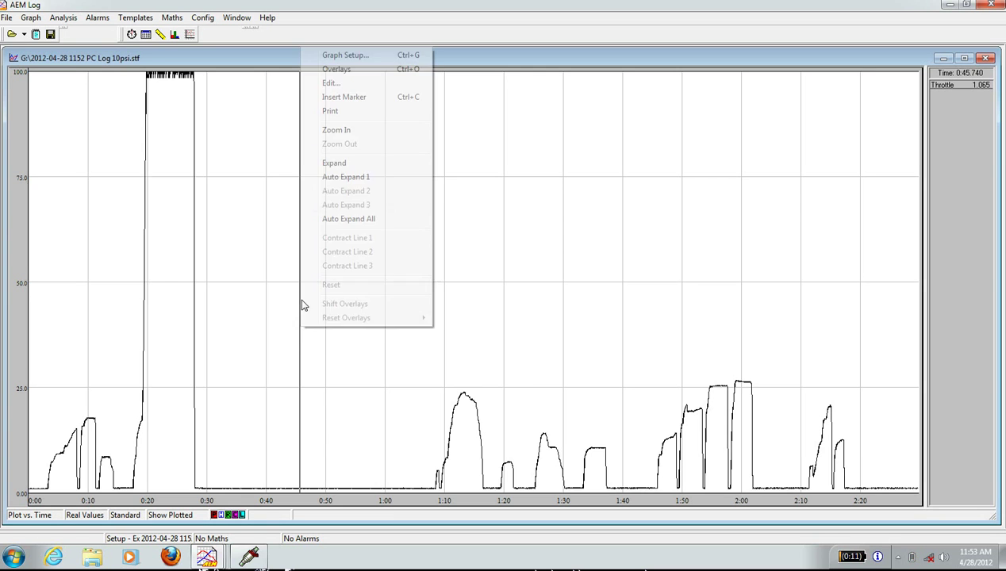
{"action": "left_click", "coordinate": [335, 130]}
{"action": "left_click", "coordinate": [193, 324]}
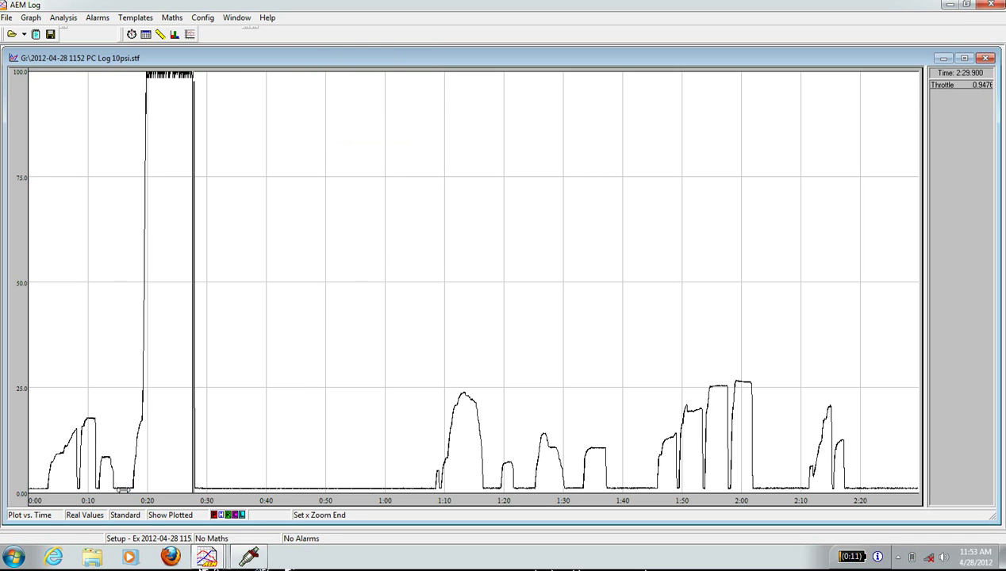
{"action": "left_click", "coordinate": [127, 479]}
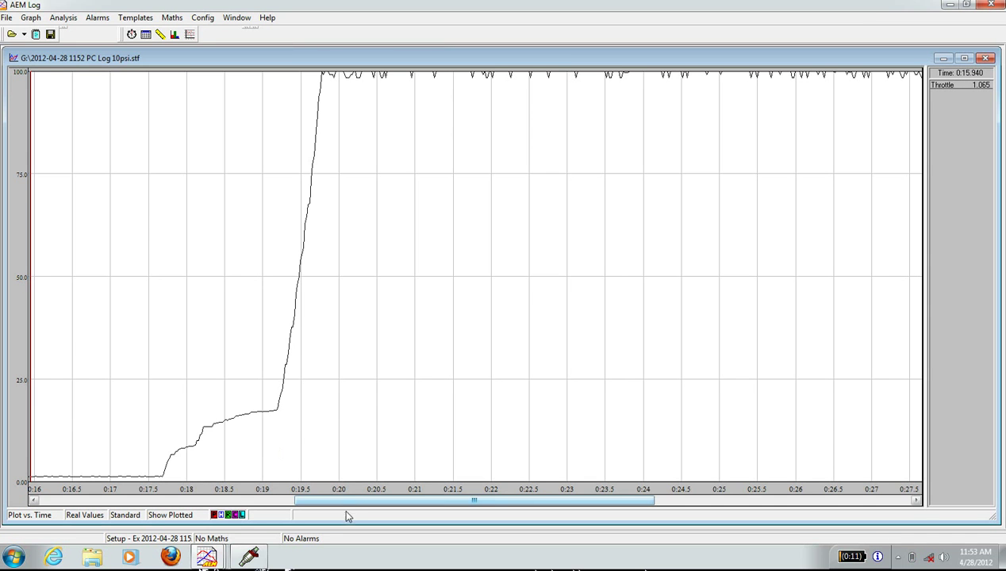
{"action": "left_click_drag", "start_coordinate": [343, 505], "coordinate": [383, 501]}
- Overlay Engine Load, Engine Speed, O2 #1 and O2 Target on the Throttle plot
{"action": "right_click", "coordinate": [341, 386]}
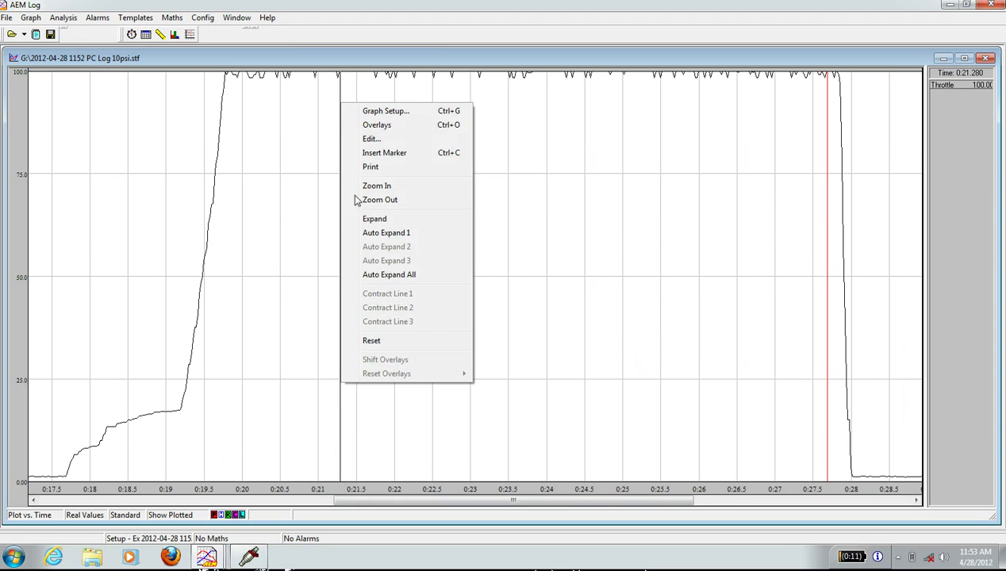
{"action": "left_click", "coordinate": [380, 125]}
{"action": "left_click_drag", "start_coordinate": [496, 250], "coordinate": [499, 291]}
{"action": "double_click", "coordinate": [471, 246]}
{"action": "double_click", "coordinate": [467, 254]}
{"action": "double_click", "coordinate": [466, 272]}
{"action": "double_click", "coordinate": [474, 281]}
{"action": "left_click", "coordinate": [627, 353]}
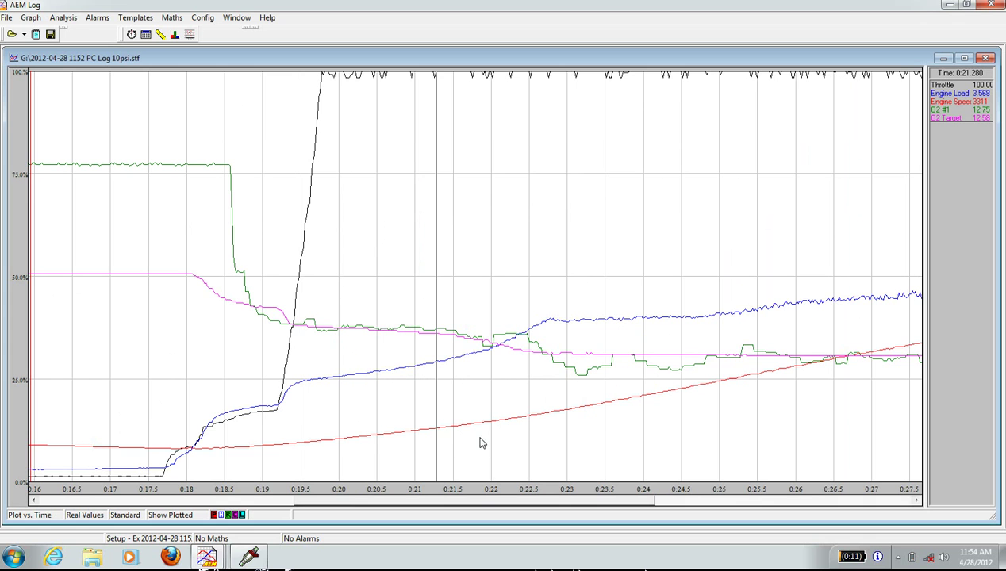
- Compare O2 #1 with O2 Target along the full-throttle run and place the log cursor at 0:23.200
{"action": "left_click_drag", "start_coordinate": [486, 501], "coordinate": [538, 501]}
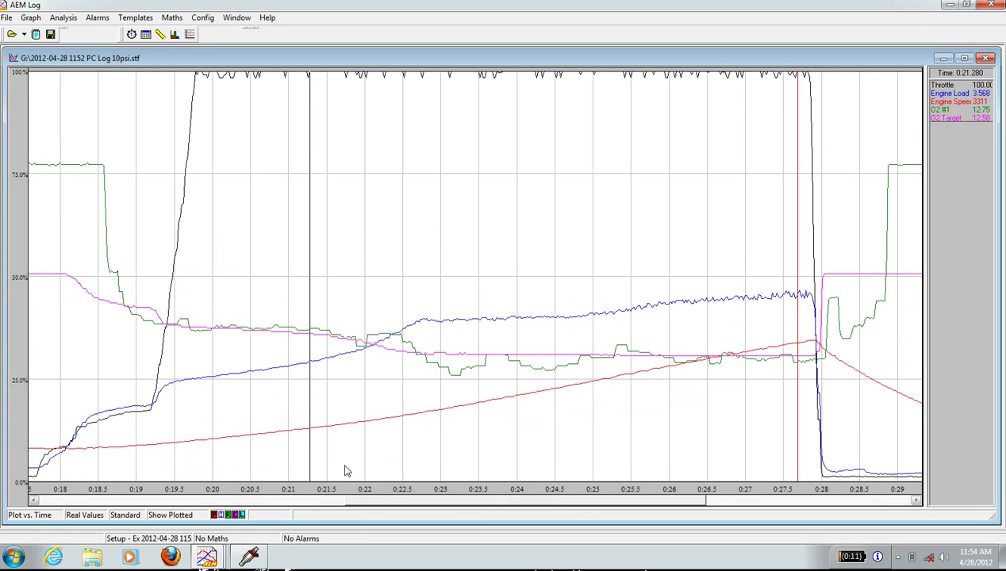
{"action": "left_click", "coordinate": [187, 406]}
{"action": "left_click_drag", "start_coordinate": [187, 406], "coordinate": [455, 370]}
{"action": "left_click", "coordinate": [456, 382]}
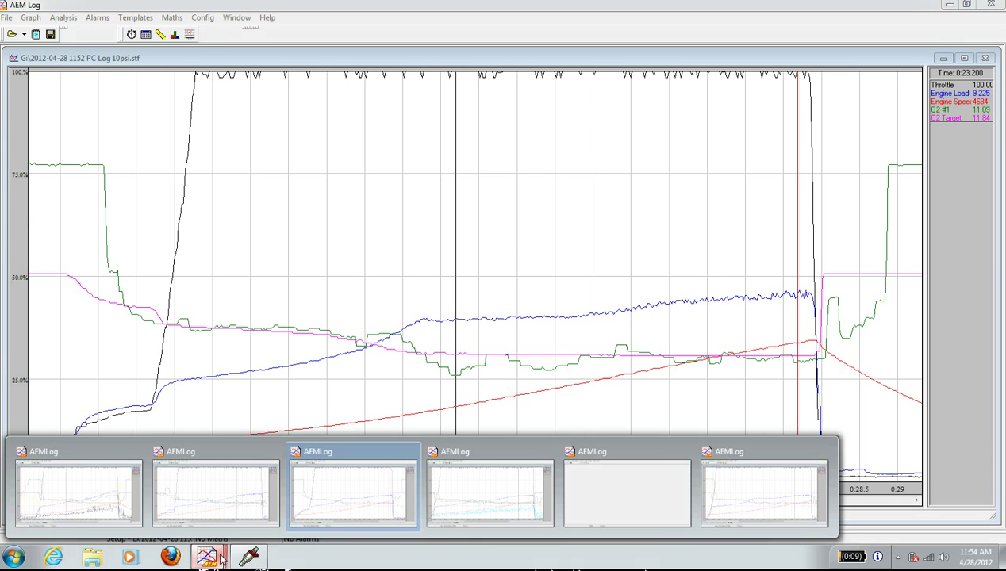
- Lower AEMTuner's 4500 rpm fuel cells to 6.2 mS at 10.1 PSIg and 5.7 mS at 7.1 PSIg
{"action": "left_click", "coordinate": [249, 556]}
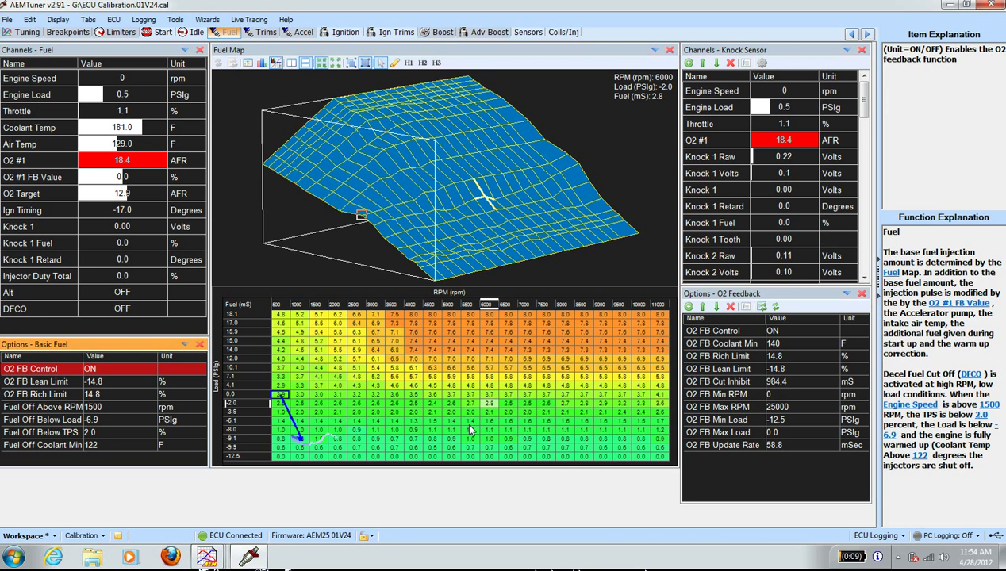
{"action": "left_click", "coordinate": [427, 359]}
{"action": "left_click", "coordinate": [429, 376]}
{"action": "left_click", "coordinate": [249, 558]}
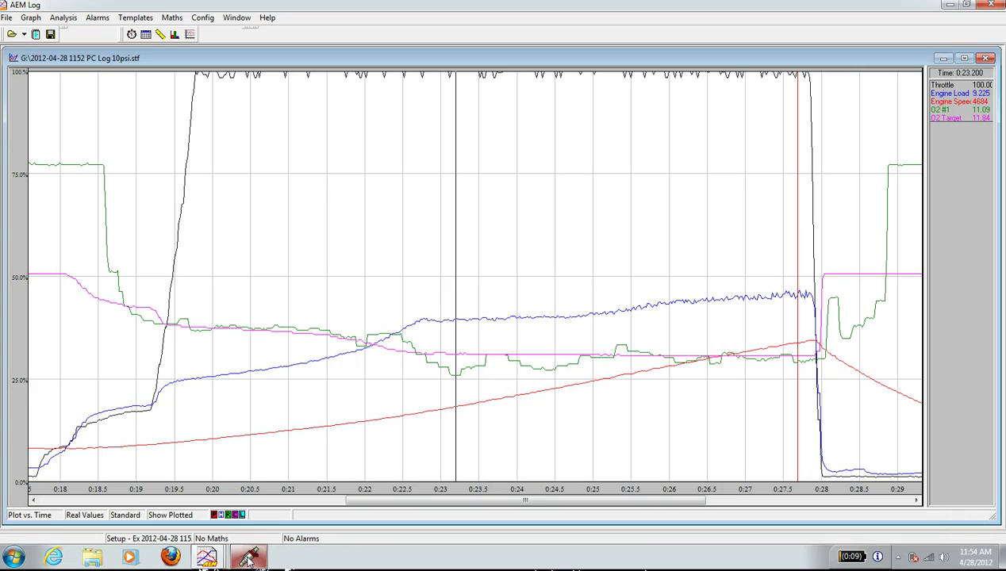
{"action": "left_click", "coordinate": [249, 556]}
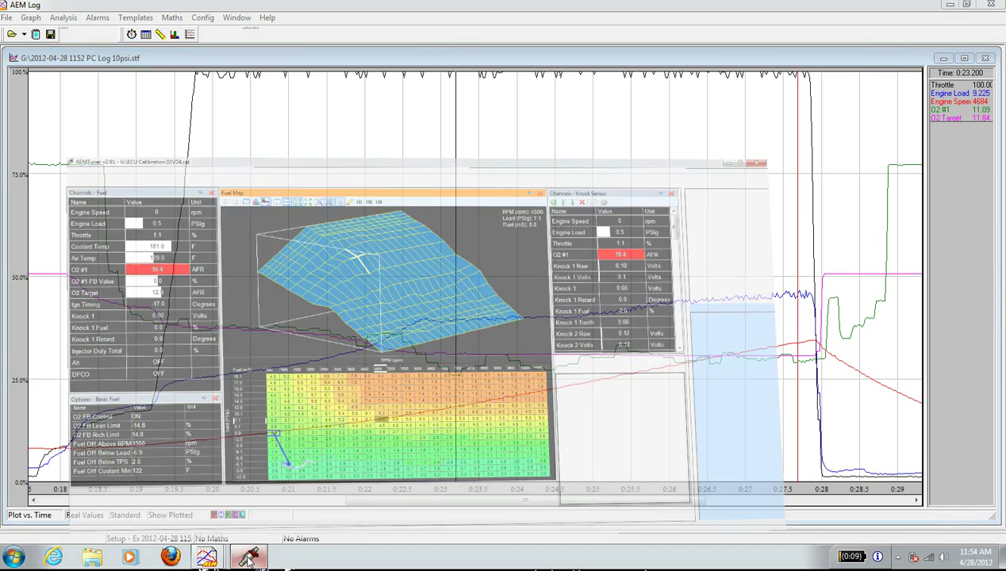
{"action": "left_click", "coordinate": [431, 369]}
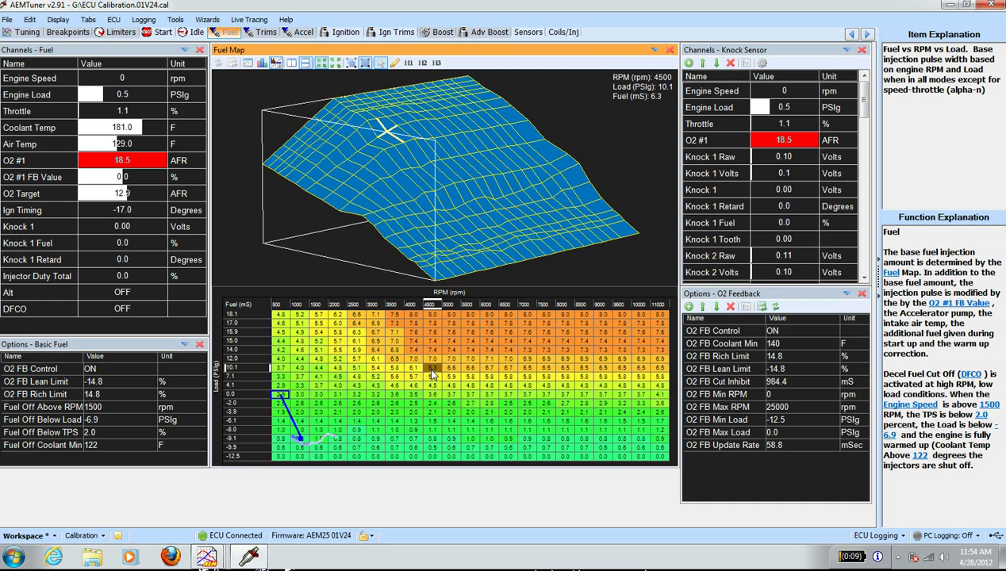
{"action": "key", "text": "minus"}
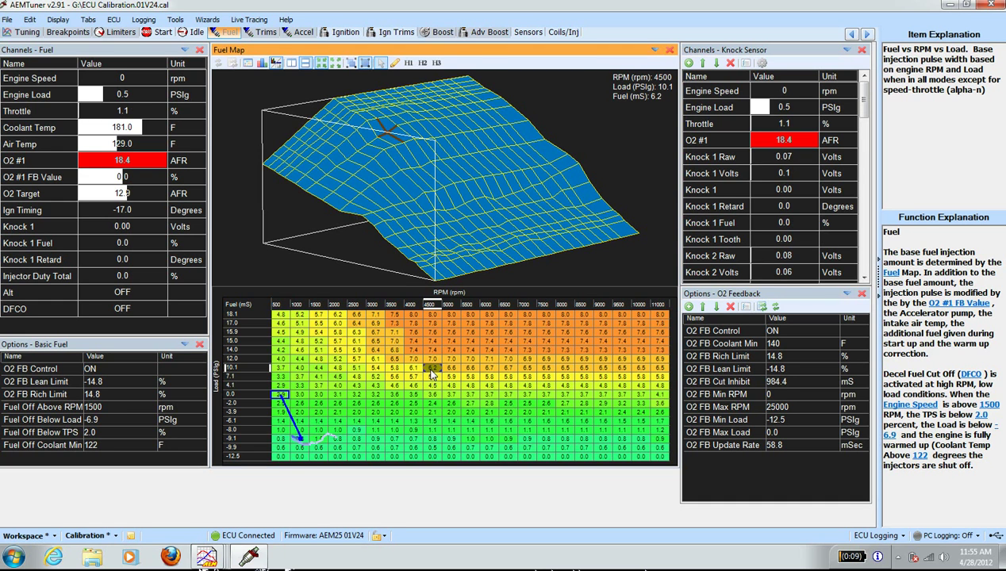
{"action": "left_click", "coordinate": [429, 376]}
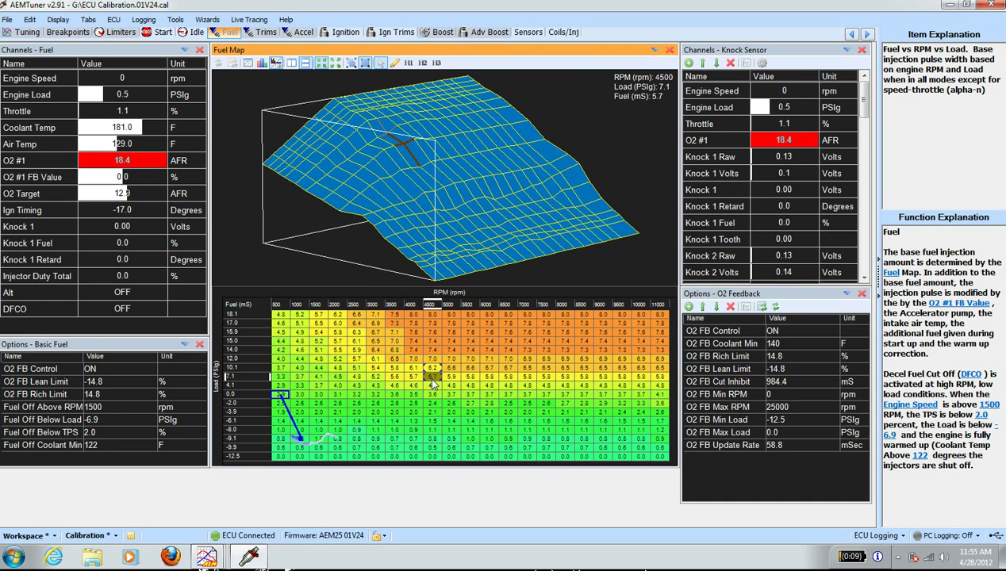
- Lower the 4000 rpm fuel cells to 6.0 mS at 10.1 PSIg and 5.5 mS at 7.1 PSIg, and the 4500 rpm, 7.1 PSIg cell to 5.6 mS
{"action": "left_click", "coordinate": [412, 377]}
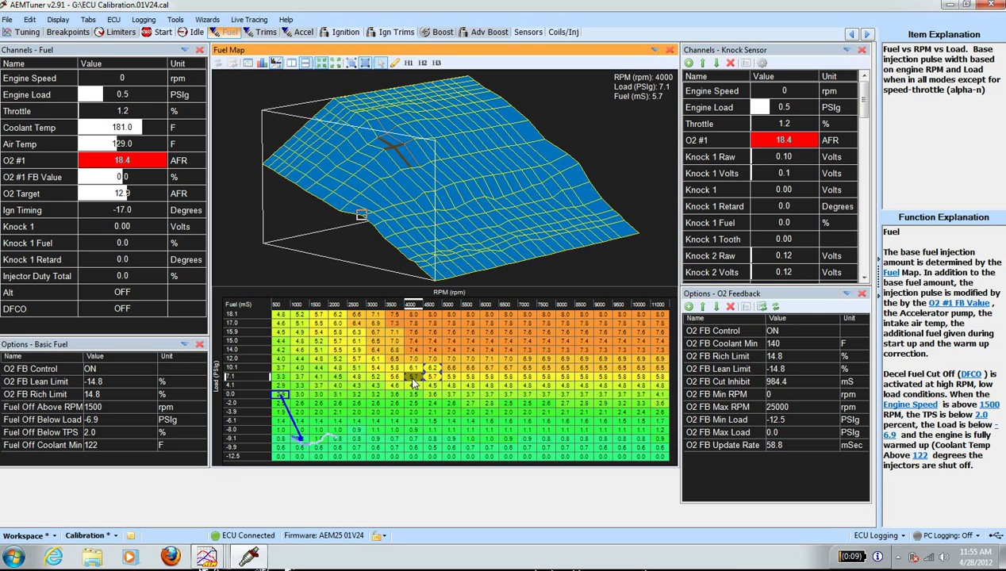
{"action": "left_click", "coordinate": [405, 369]}
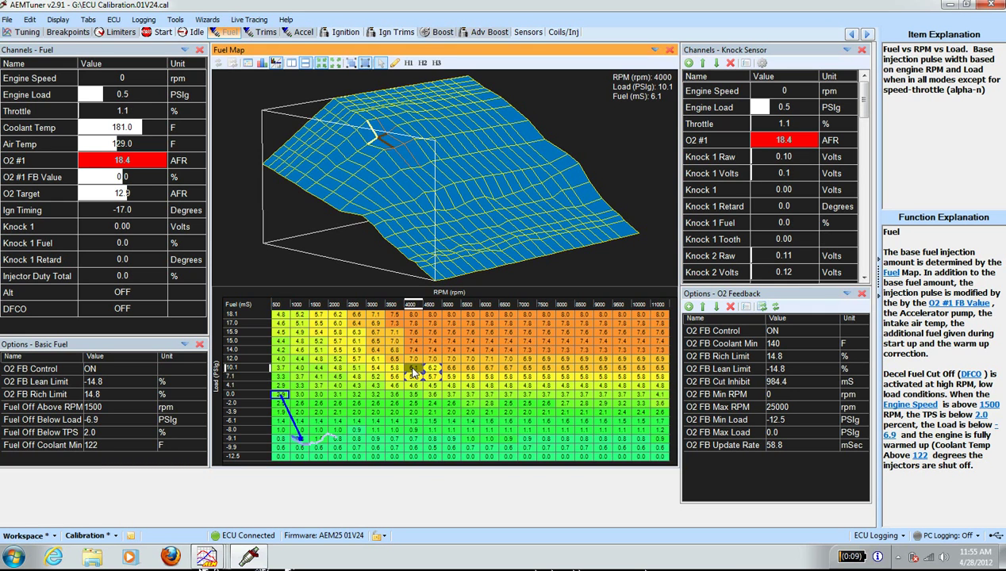
{"action": "left_click", "coordinate": [411, 378]}
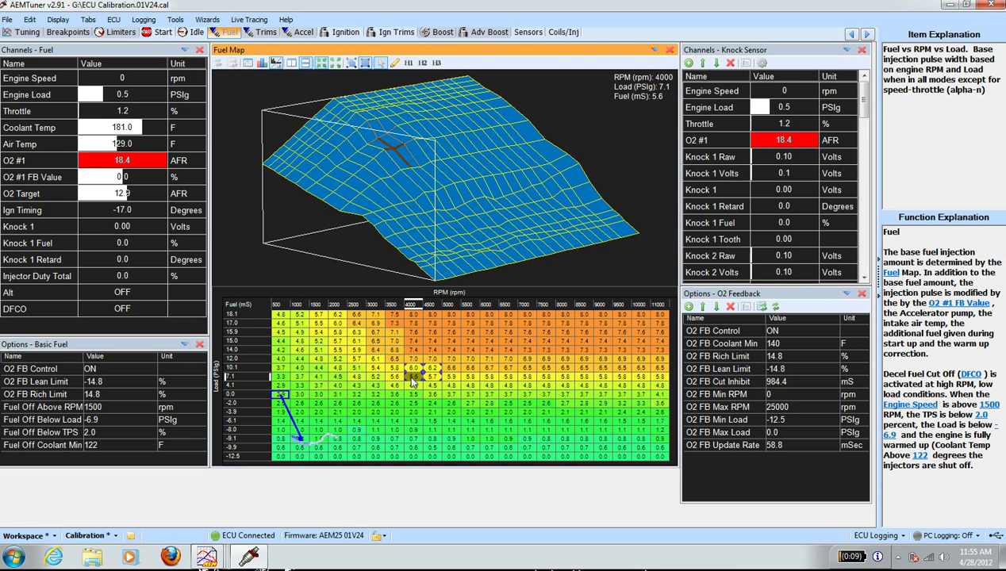
{"action": "left_click", "coordinate": [433, 379]}
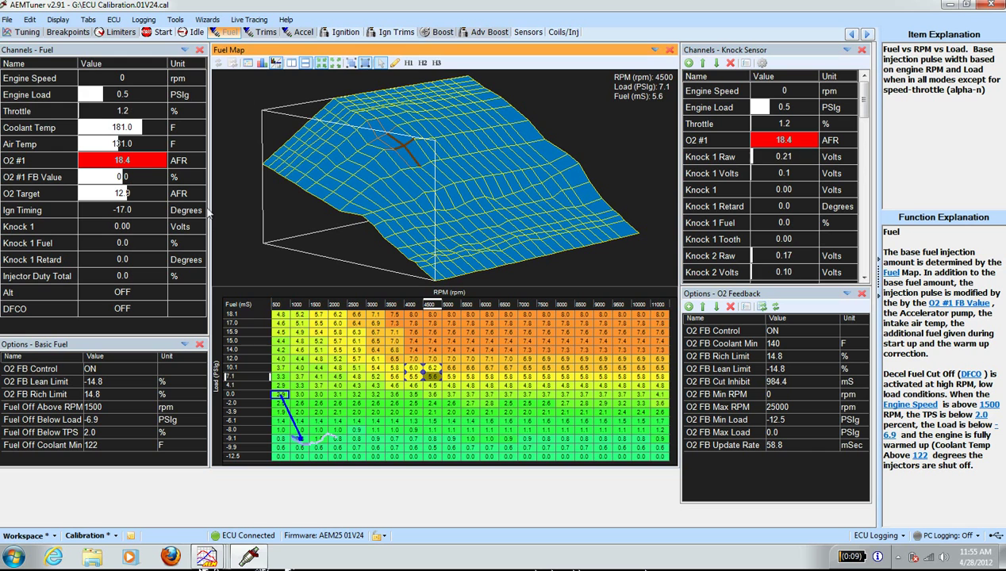
- Save the calibration with the corrected fuel cells and select the 3000 rpm, 12.0 PSIg cell in the Fuel Map
{"action": "left_click", "coordinate": [6, 20]}
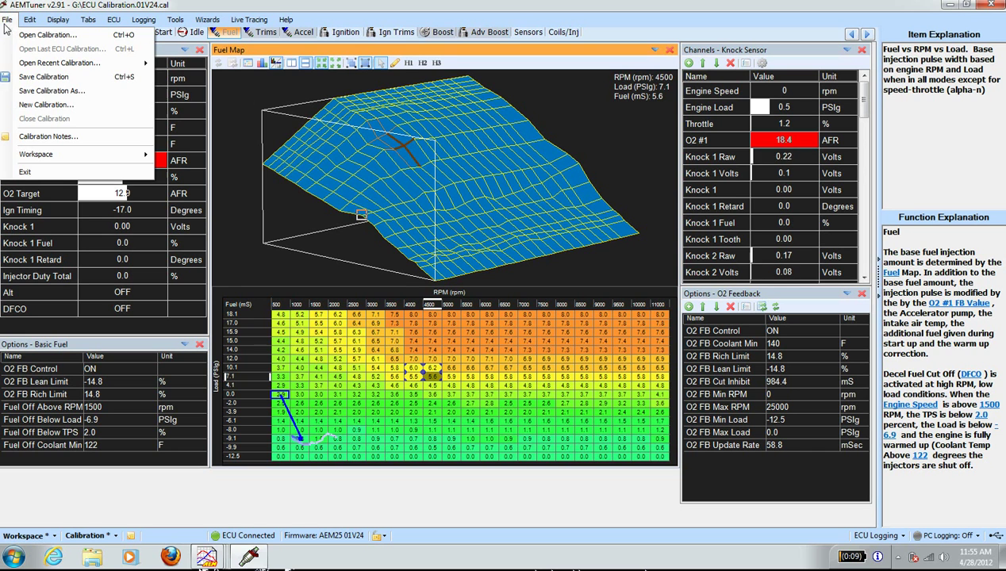
{"action": "left_click", "coordinate": [44, 76]}
{"action": "left_click", "coordinate": [373, 361]}
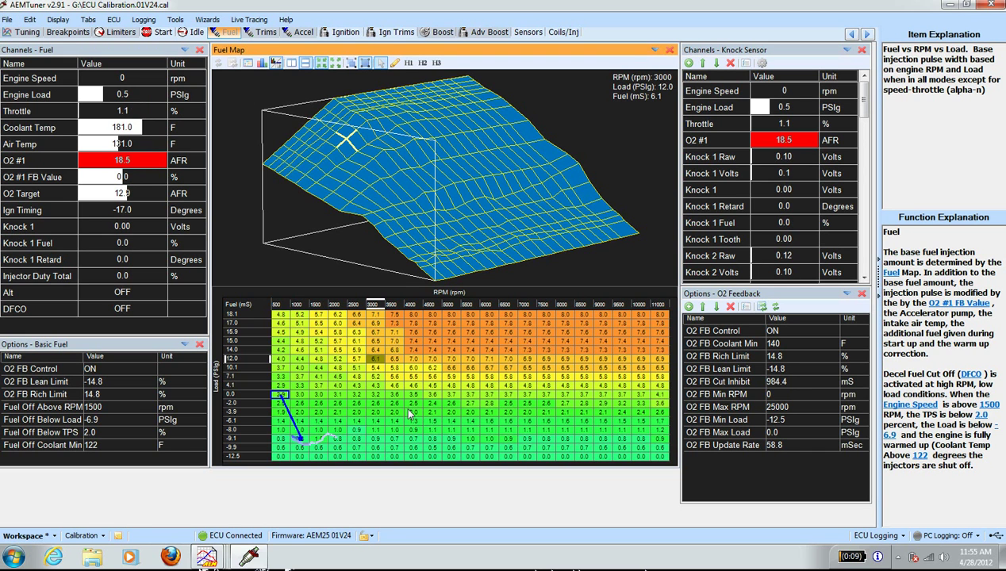
- Check O2 #1 against O2 Target at 0:22.400 in AEM Log's 10psi log, and return to AEMTuner's Fuel Map
{"action": "left_click", "coordinate": [250, 557]}
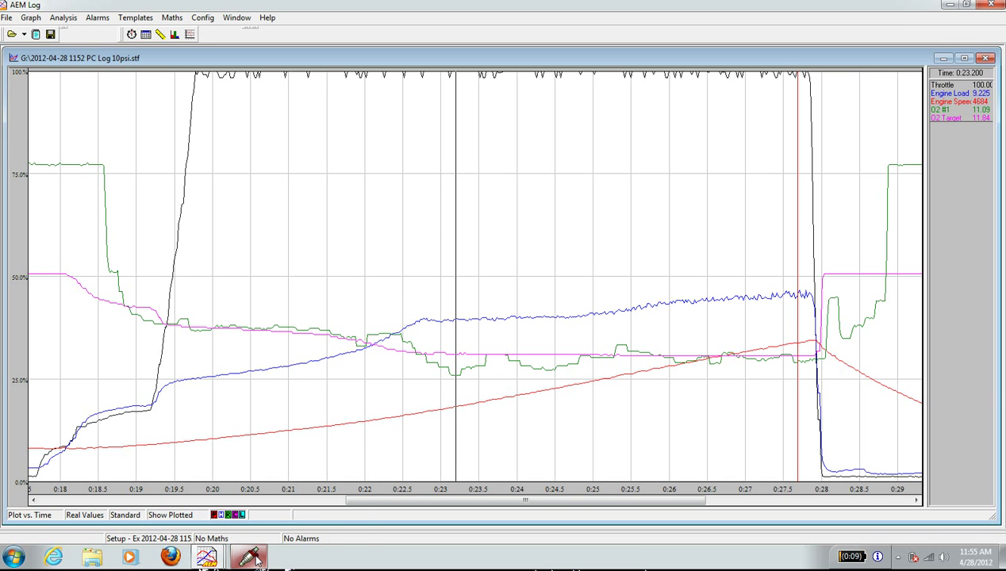
{"action": "left_click_drag", "start_coordinate": [370, 383], "coordinate": [395, 381]}
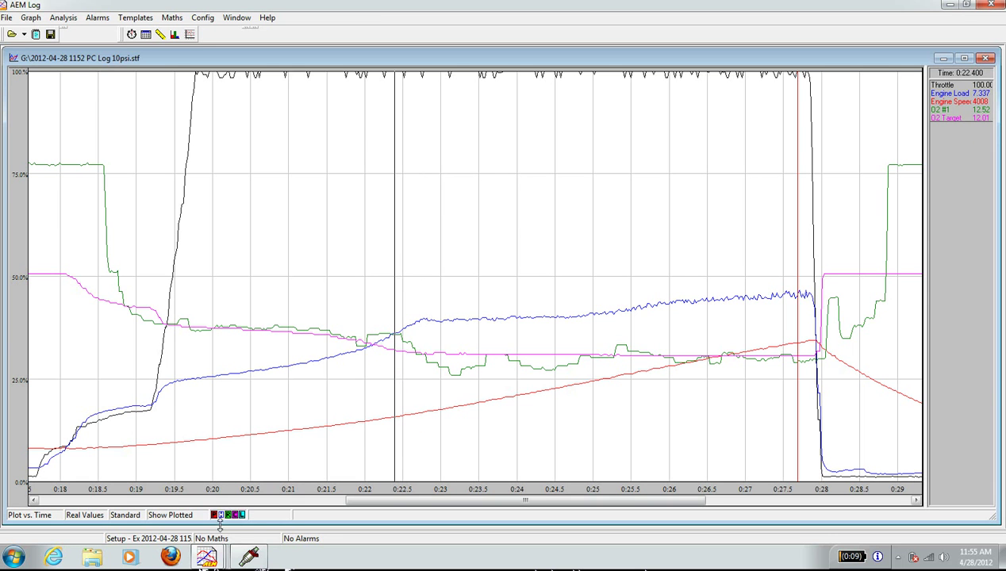
{"action": "left_click", "coordinate": [248, 556]}
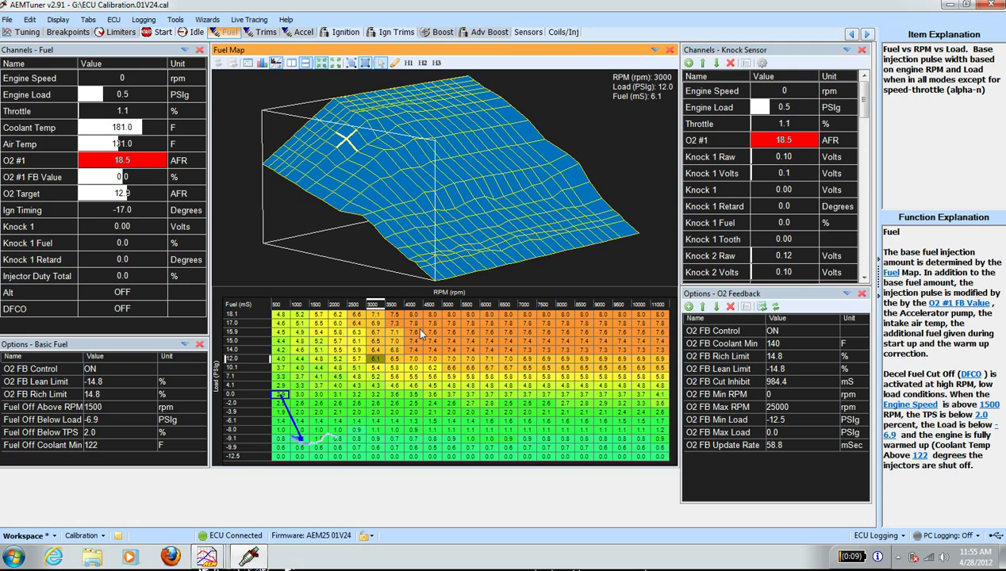